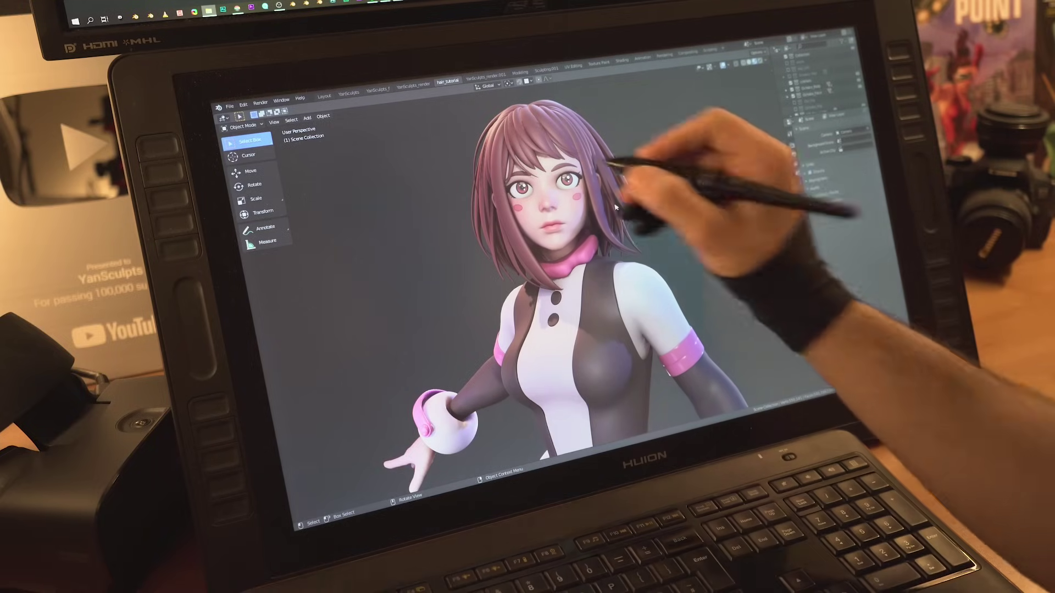
# Step: Move a hair strand off the head into the empty space beside it and try to bend it at one control point
pyautogui.click(550, 138)
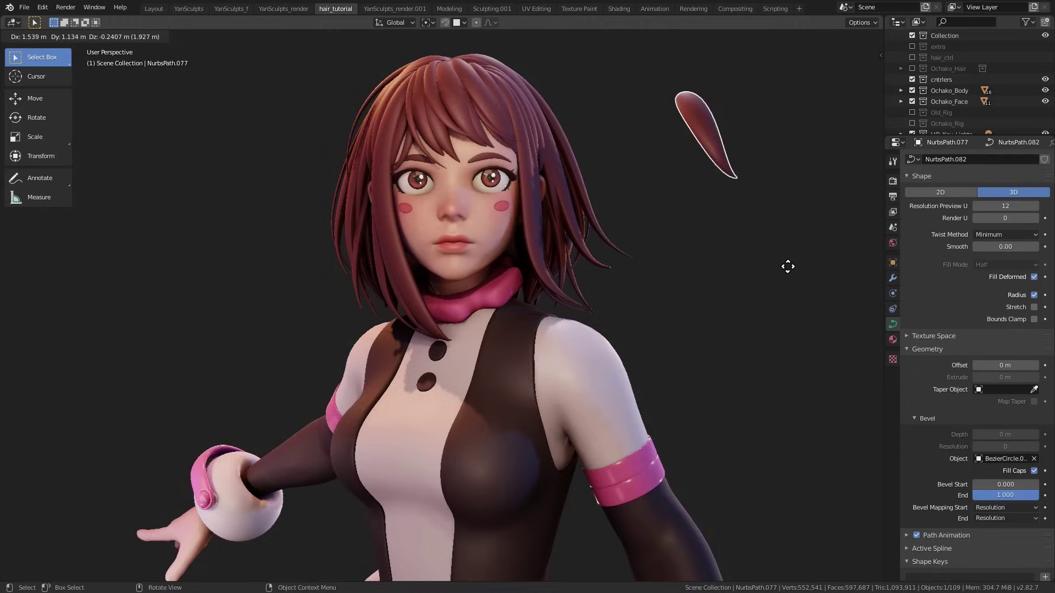
pyautogui.moveTo(782, 285); pyautogui.dragTo(745, 283, button='middle')
pyautogui.press('Tab')
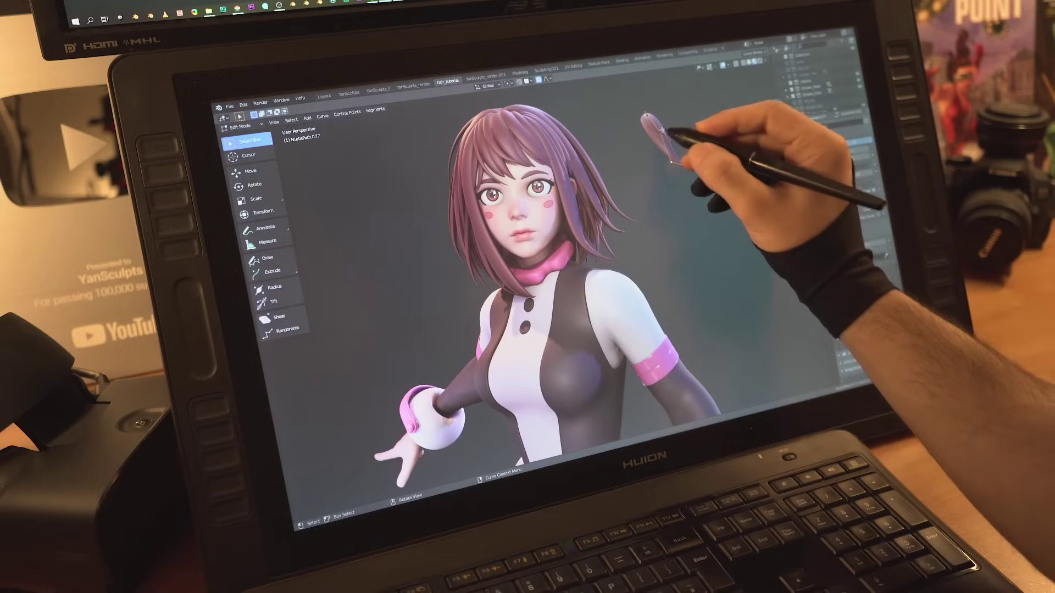
pyautogui.click(659, 127)
pyautogui.press('g')
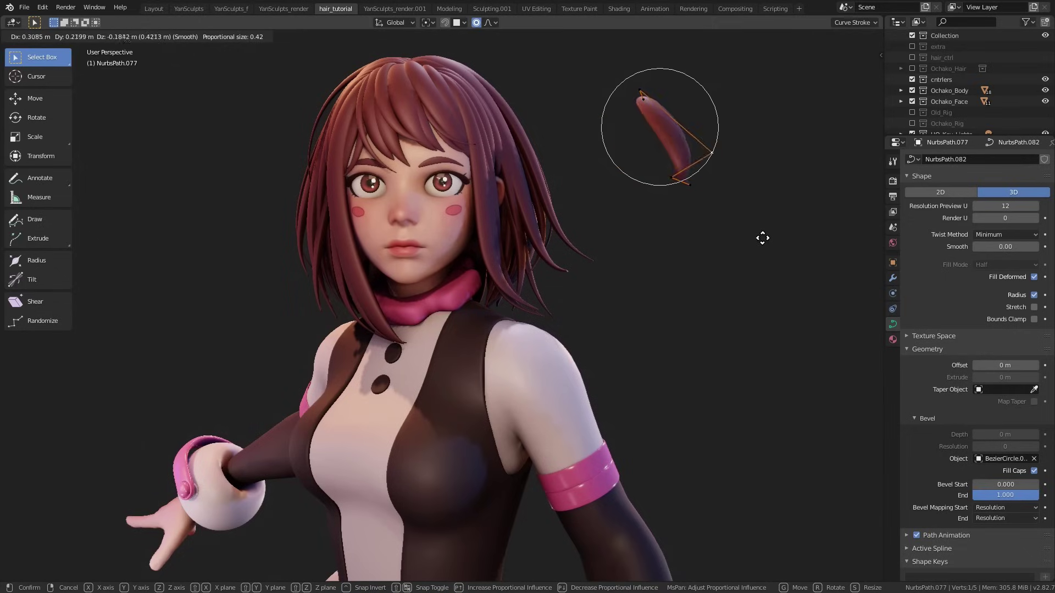
pyautogui.rightClick(725, 193)
# Step: Adjust the radius of the detached strand's control points and tilt the points at its tip
pyautogui.moveTo(744, 76); pyautogui.dragTo(597, 236)
pyautogui.hotkey('alt', 's')
pyautogui.click(698, 206)
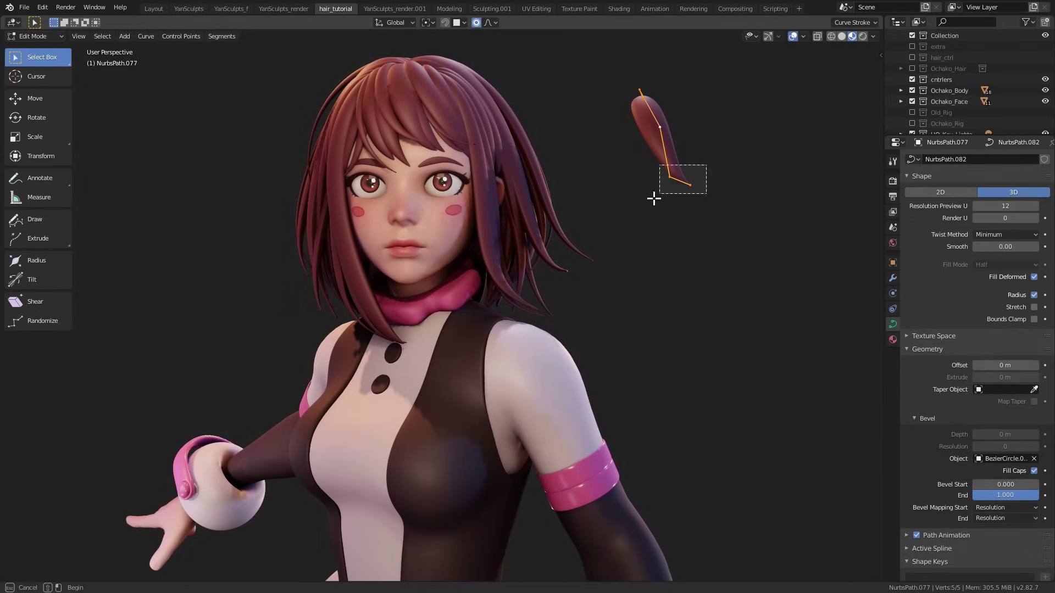
pyautogui.hotkey('ctrl', 't')
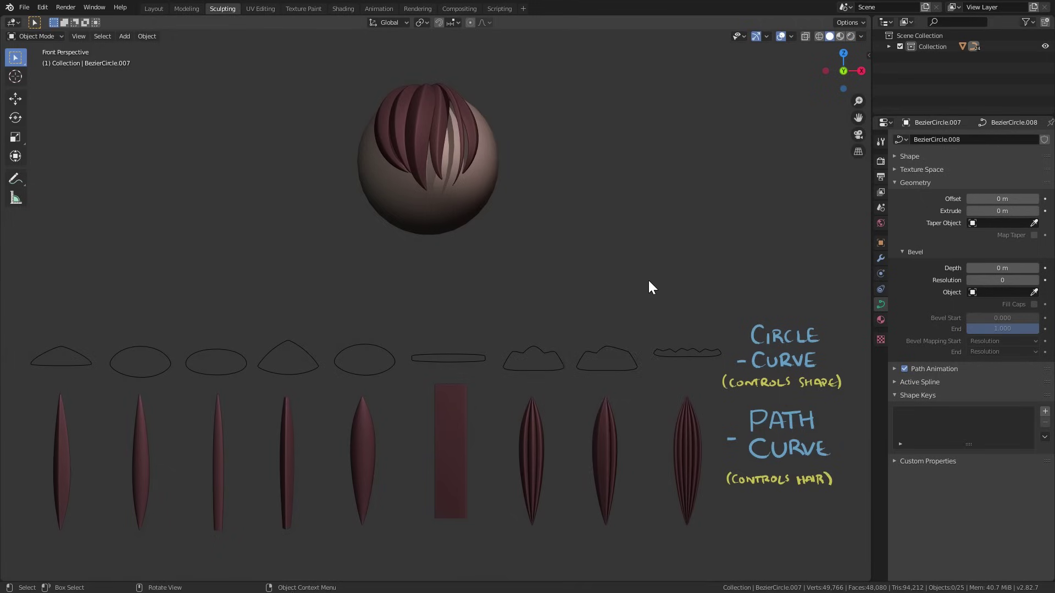
# Step: Add a path curve and a Bezier circle curve to the scene
pyautogui.hotkey('shift', 'a')
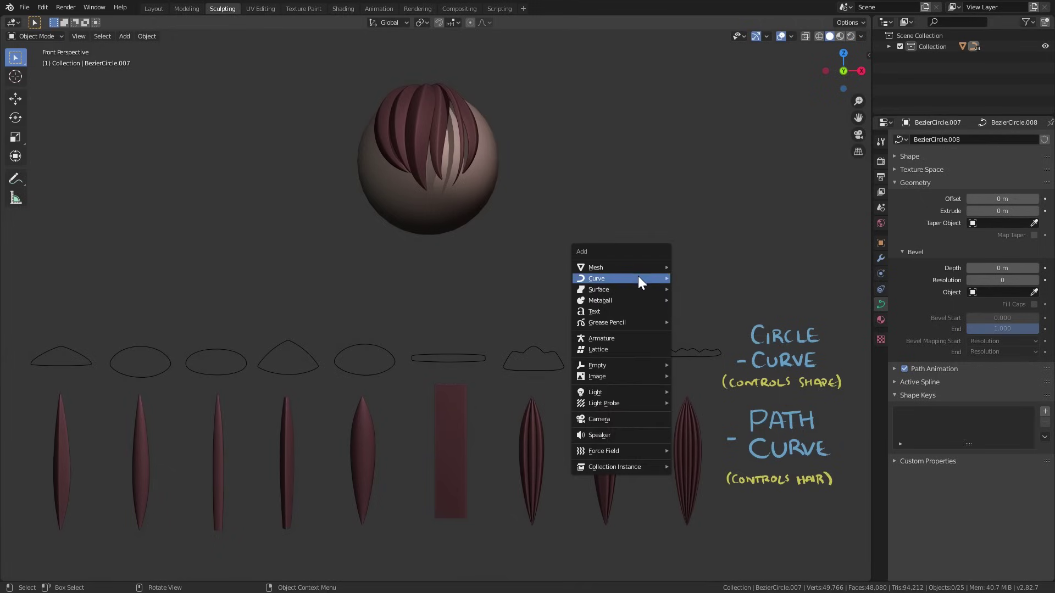
pyautogui.moveTo(644, 278)
pyautogui.click(708, 326)
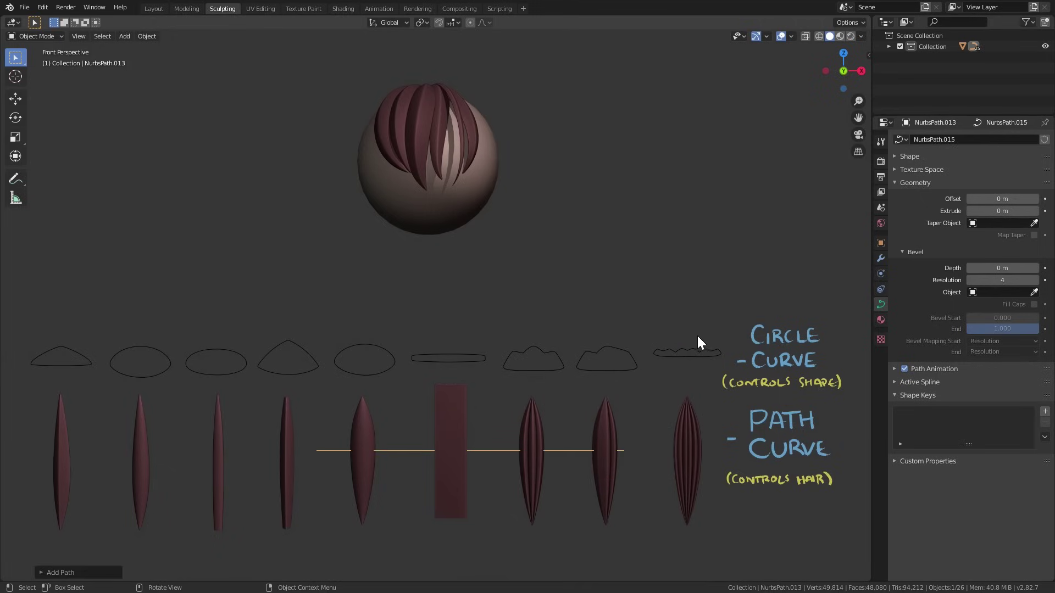
pyautogui.hotkey('shift', 'a')
pyautogui.moveTo(696, 327)
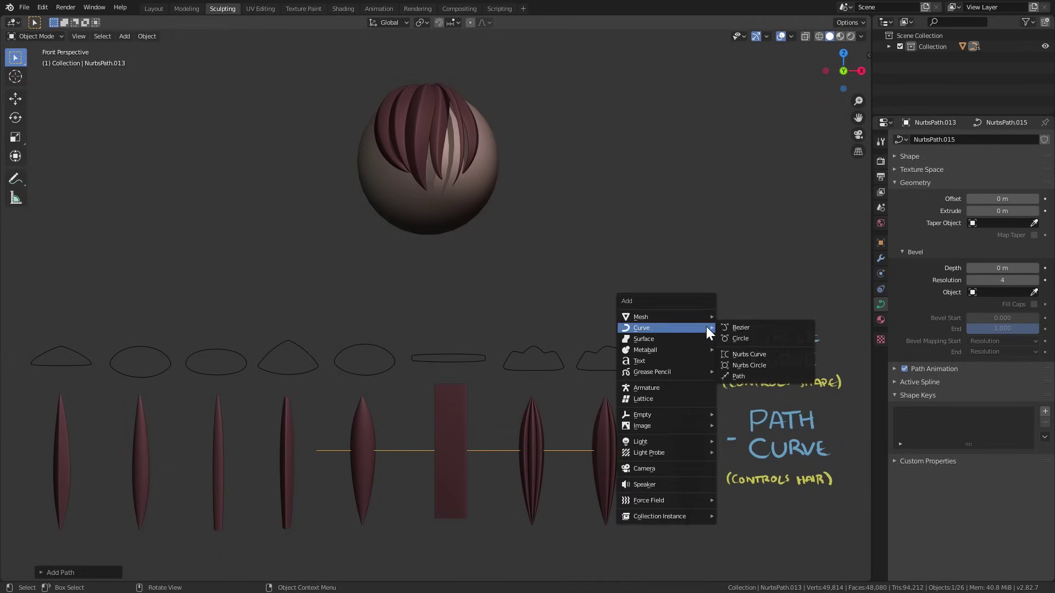
pyautogui.click(740, 338)
# Step: Move the new path and circle together to the empty area beside the hair sphere and rotate them so the circle faces the front view
pyautogui.keyDown('shift'); pyautogui.click(501, 452); pyautogui.keyUp('shift')
pyautogui.press('g')
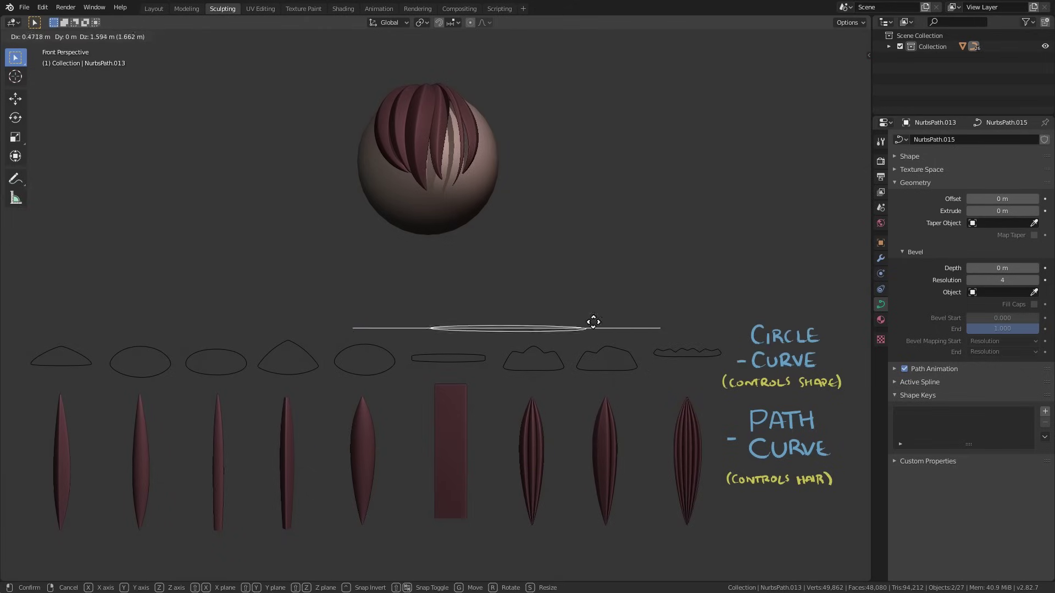
pyautogui.rightClick(604, 419)
pyautogui.press('g')
pyautogui.press('z')
pyautogui.click(588, 296)
pyautogui.press('g')
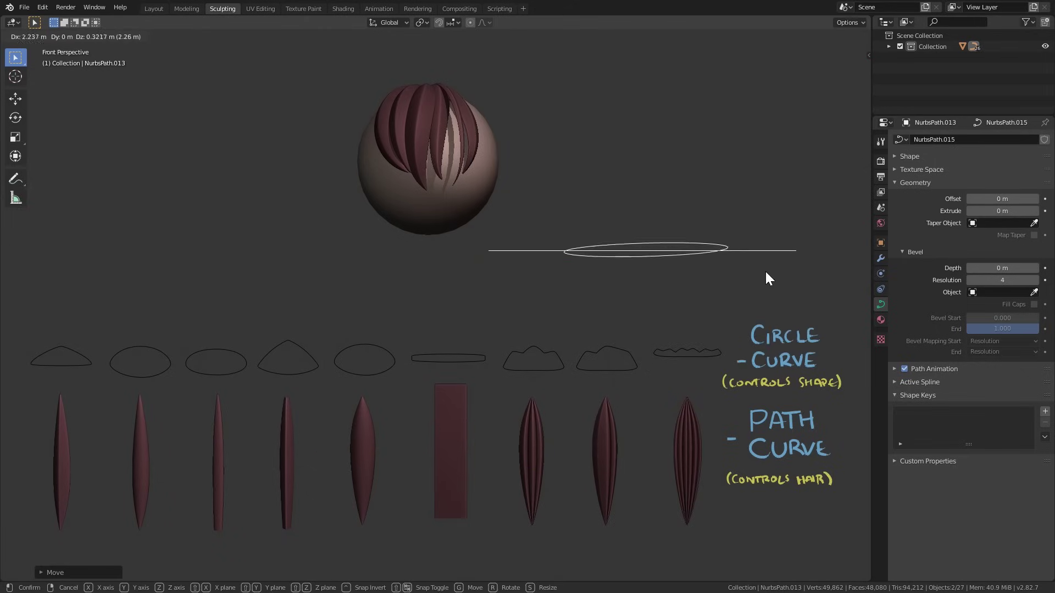
pyautogui.click(746, 294)
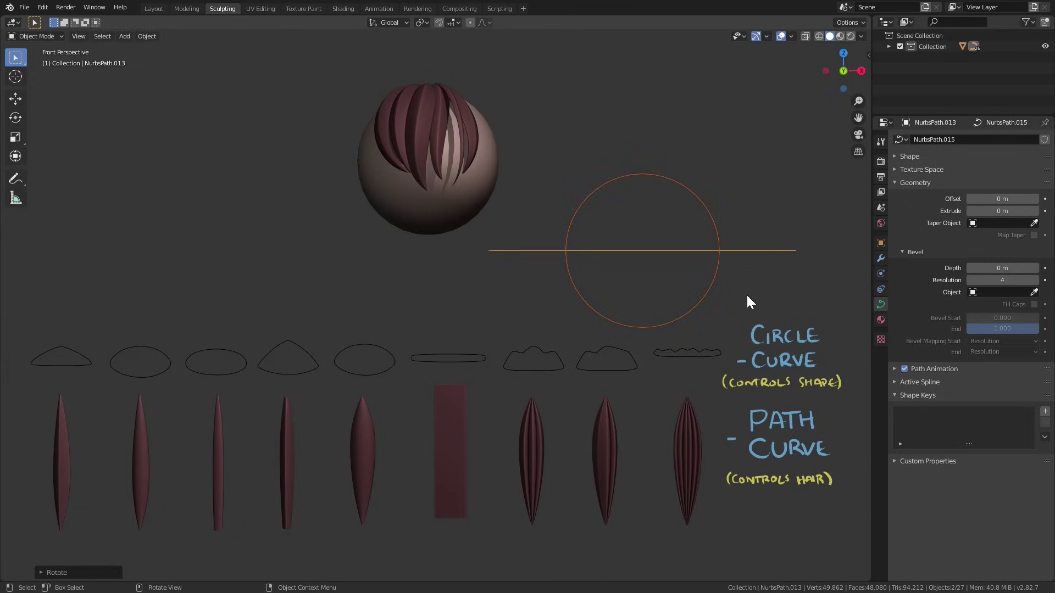
# Step: Separate the two curves vertically, lowering the path and raising the circle along Z
pyautogui.click(676, 237)
pyautogui.click(681, 253)
pyautogui.press('g')
pyautogui.click(687, 312)
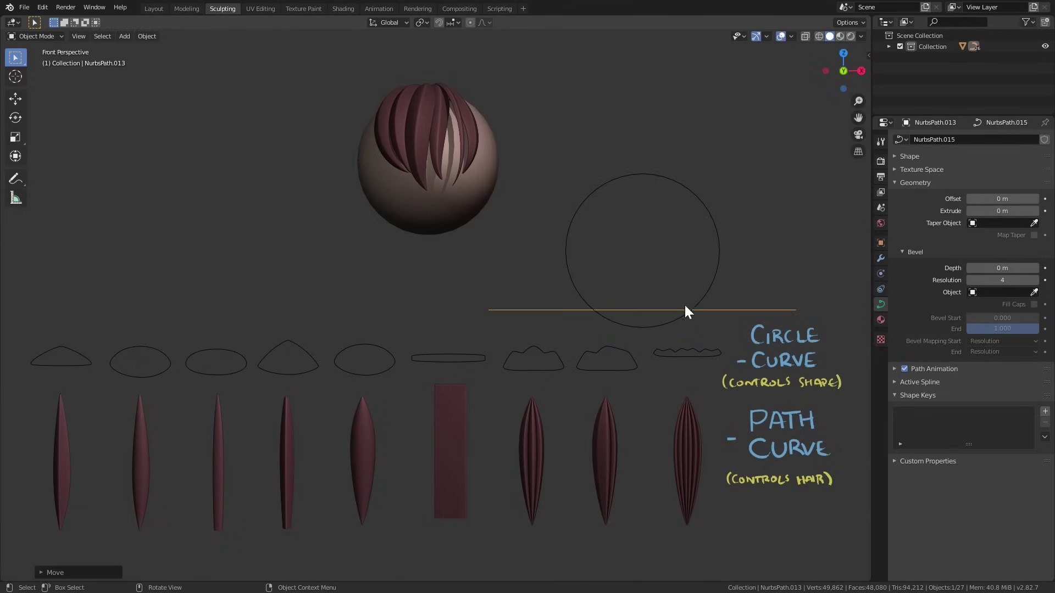
pyautogui.press('g')
pyautogui.press('z')
pyautogui.click(726, 248)
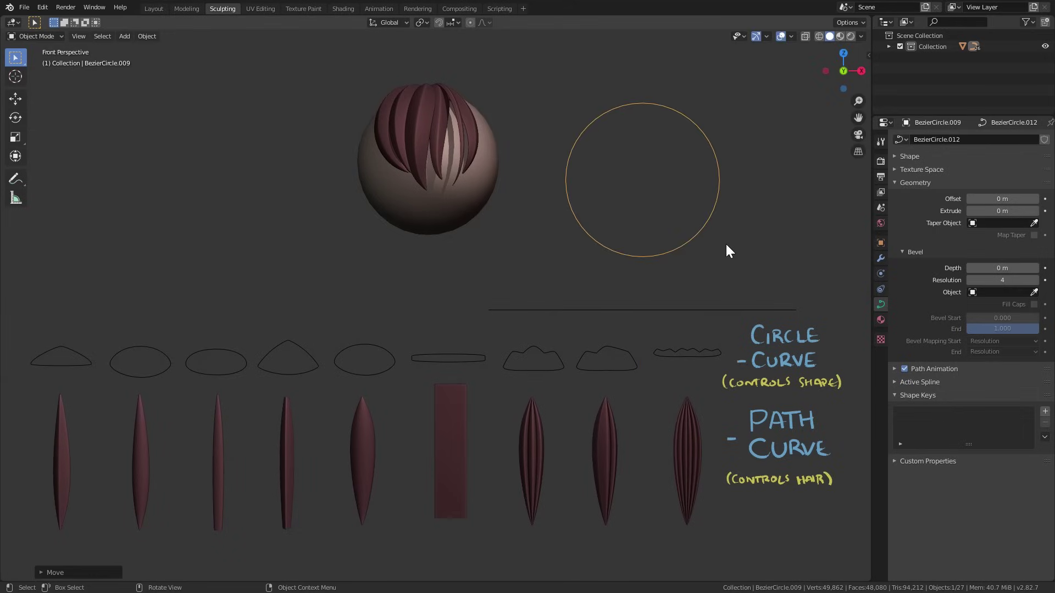
# Step: Scale the path and circle down together and apply their scale
pyautogui.keyDown('shift'); pyautogui.moveTo(693, 302); pyautogui.dragTo(690, 315, button='middle'); pyautogui.keyUp('shift')
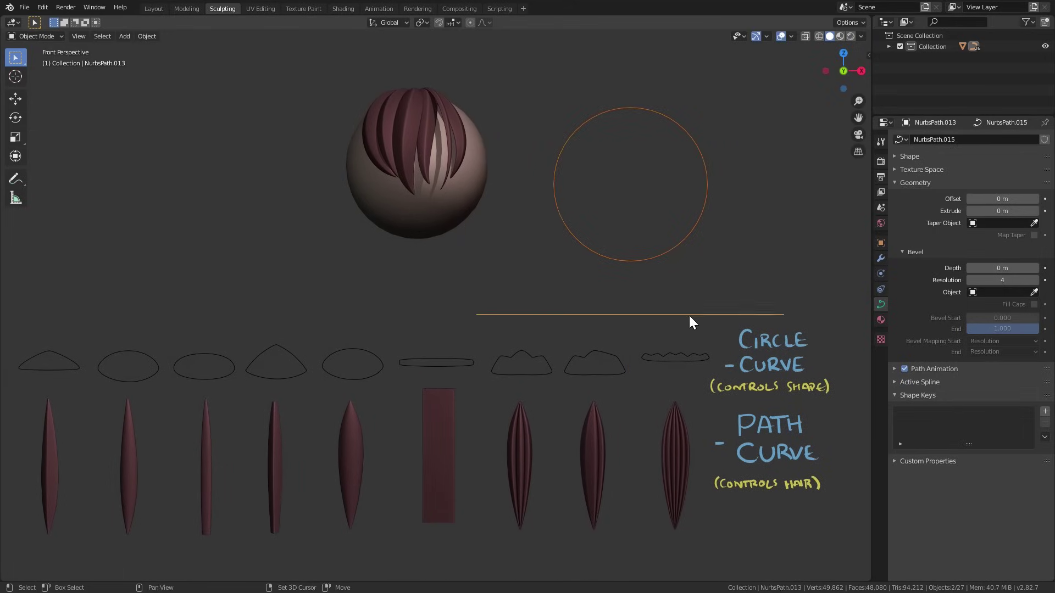
pyautogui.press('s')
pyautogui.click(689, 319)
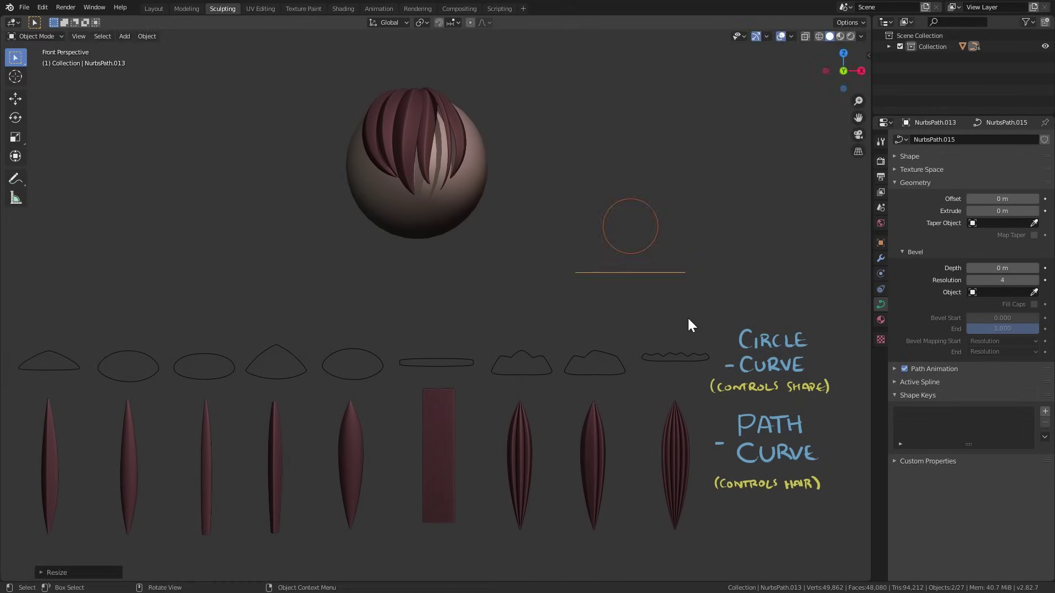
pyautogui.hotkey('ctrl', 'a')
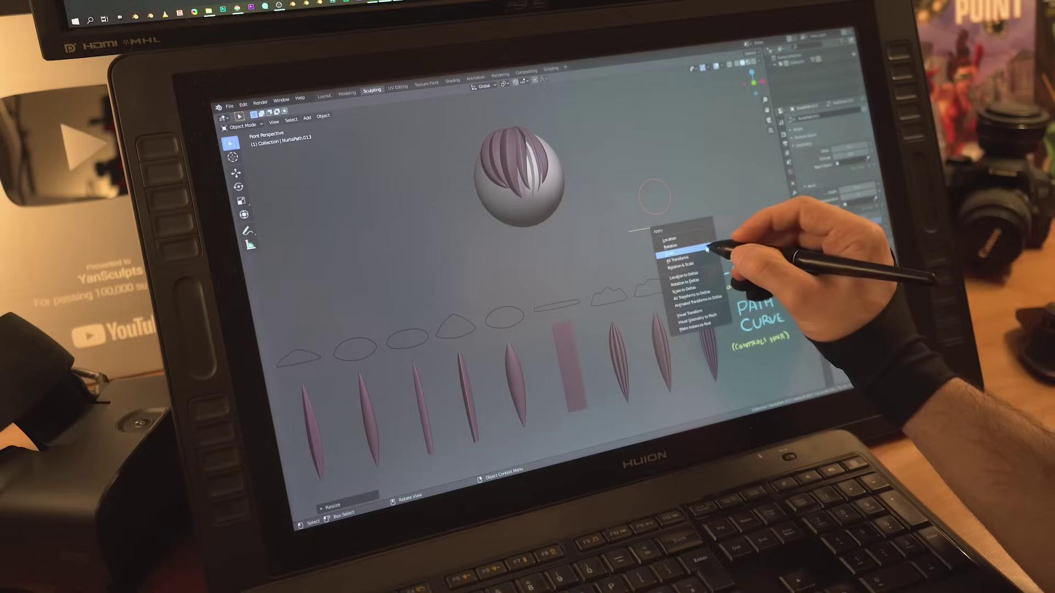
pyautogui.click(701, 318)
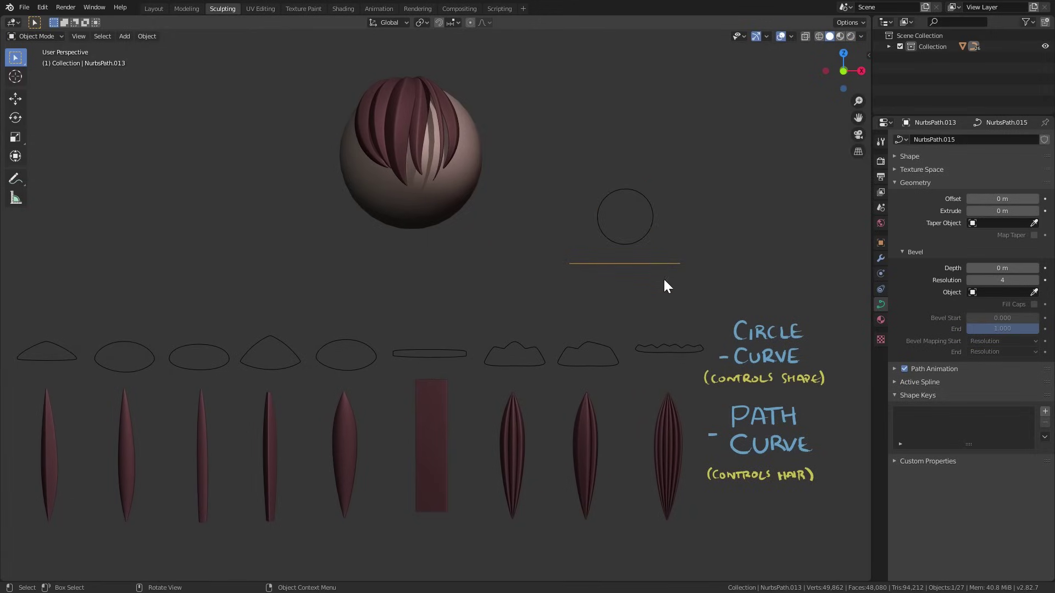
# Step: Set the new circle as the path curve's bevel object in its Geometry settings
pyautogui.moveTo(664, 278); pyautogui.dragTo(635, 268, button='middle')
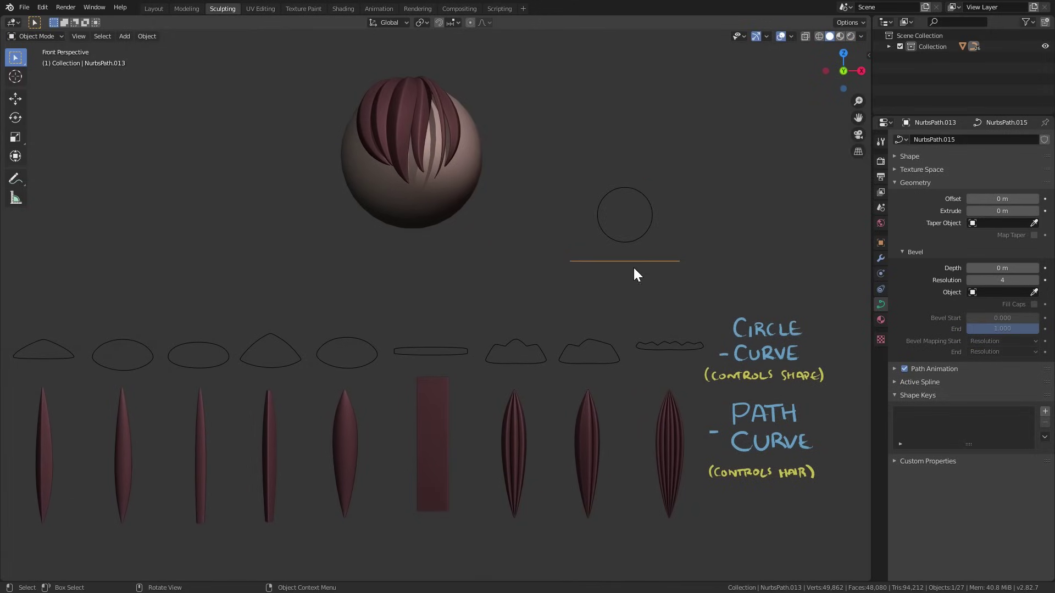
pyautogui.click(879, 139)
pyautogui.click(880, 304)
pyautogui.click(915, 183)
pyautogui.click(910, 183)
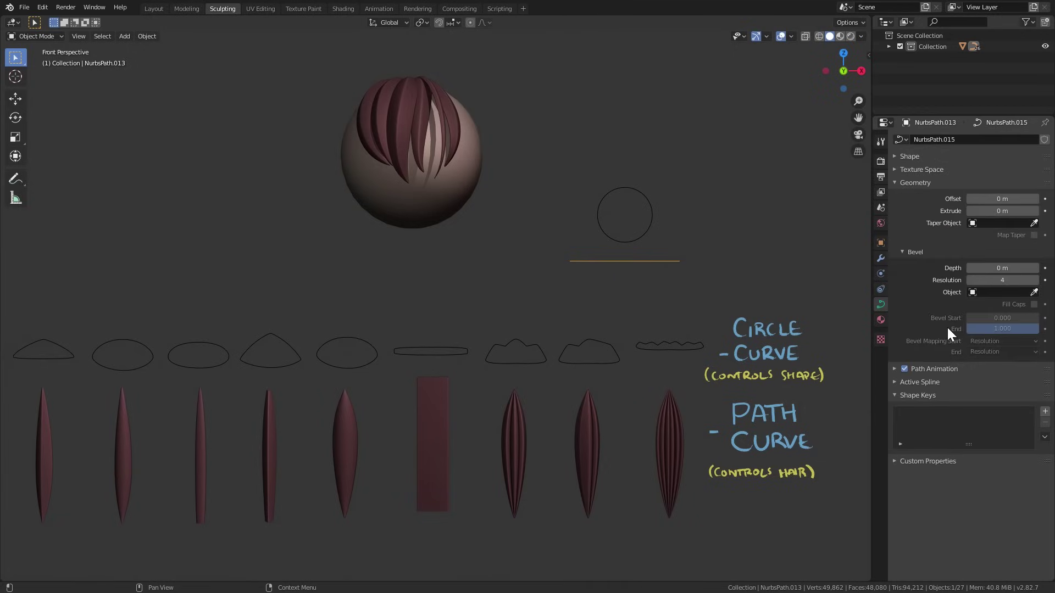
pyautogui.click(912, 251)
pyautogui.click(915, 251)
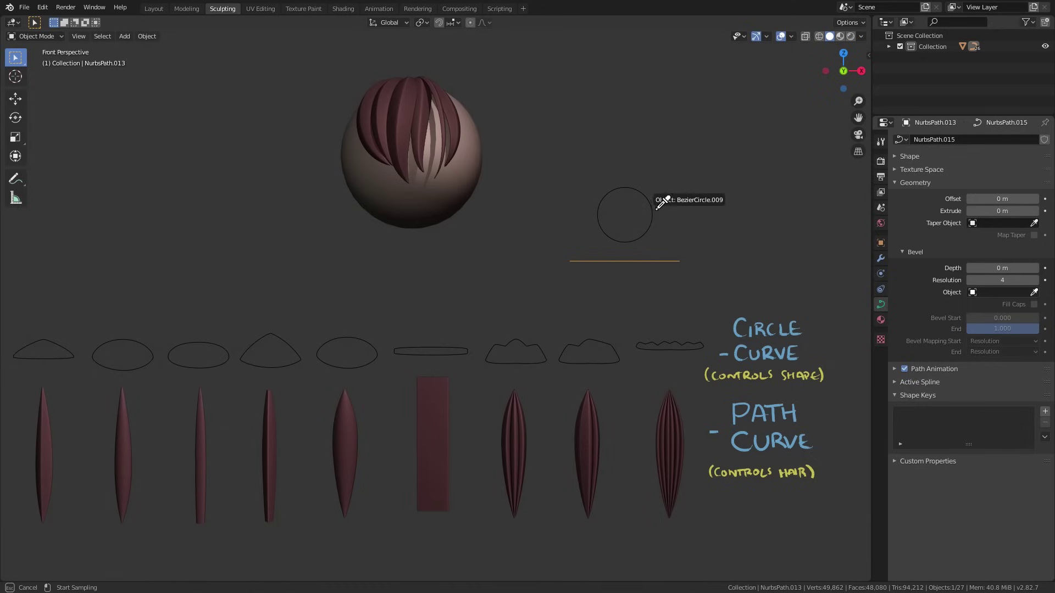
pyautogui.click(649, 225)
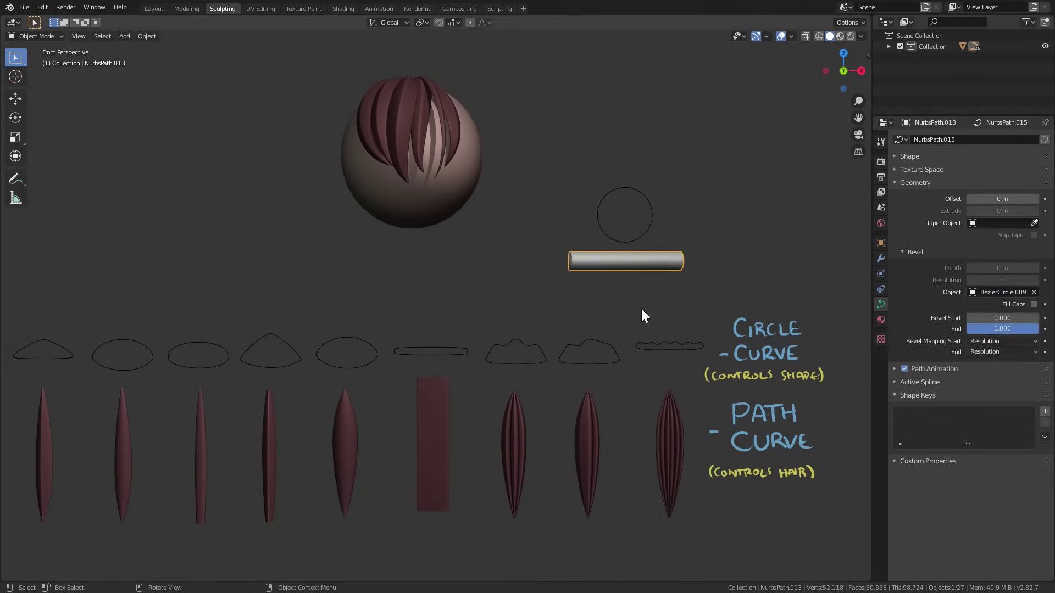
# Step: Rotate the beveled path 90 degrees around the Y axis so it stands vertically
pyautogui.keyDown('alt'); pyautogui.moveTo(670, 321); pyautogui.dragTo(558, 292); pyautogui.keyUp('alt')
pyautogui.moveTo(557, 291)
pyautogui.mouseDown(button='middle')
pyautogui.moveTo(580, 325)
pyautogui.moveTo(624, 242)
pyautogui.moveTo(634, 299)
pyautogui.moveTo(667, 297)
pyautogui.moveTo(644, 240)
pyautogui.mouseUp(button='middle')
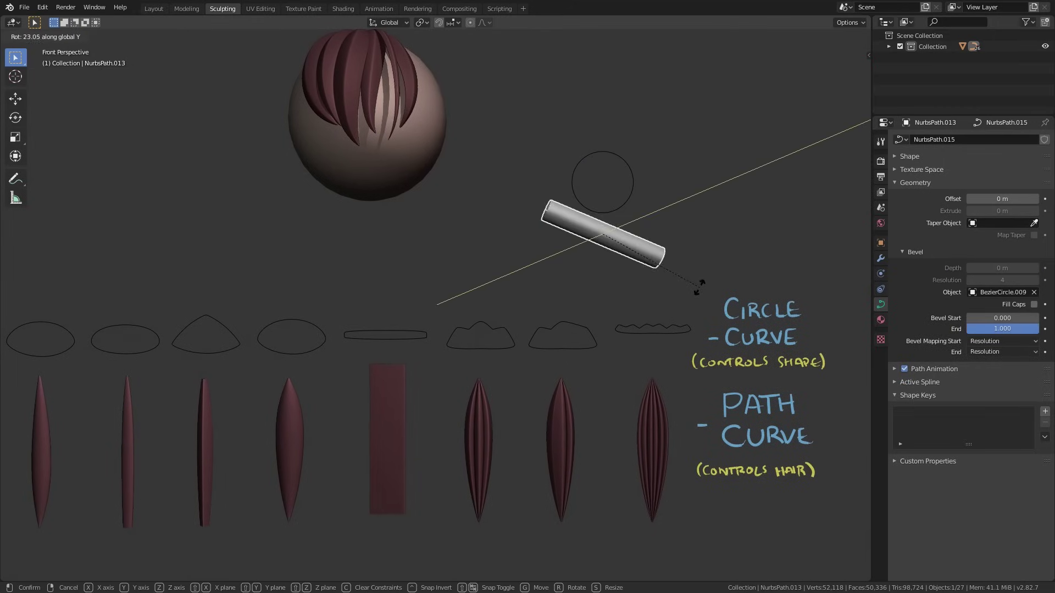
pyautogui.write('90')
pyautogui.press('Return')
pyautogui.scroll(-2, 635, 269)
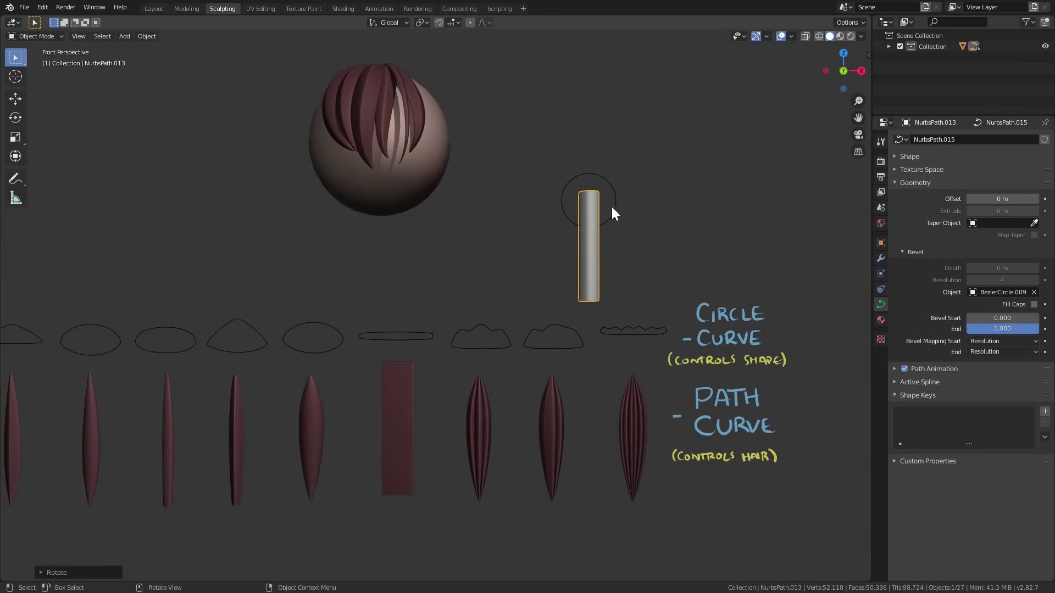
# Step: Move the profile circle up so that it sits clear above the vertical tube
pyautogui.click(611, 206)
pyautogui.press('g')
pyautogui.click(629, 167)
# Step: Try to move the profile circle's bottom control point freely in an angled view, and undo the move
pyautogui.keyDown('shift'); pyautogui.moveTo(642, 197); pyautogui.dragTo(527, 207, button='middle'); pyautogui.keyUp('shift')
pyautogui.scroll(2, 626, 186)
pyautogui.moveTo(581, 292); pyautogui.dragTo(480, 276, button='middle')
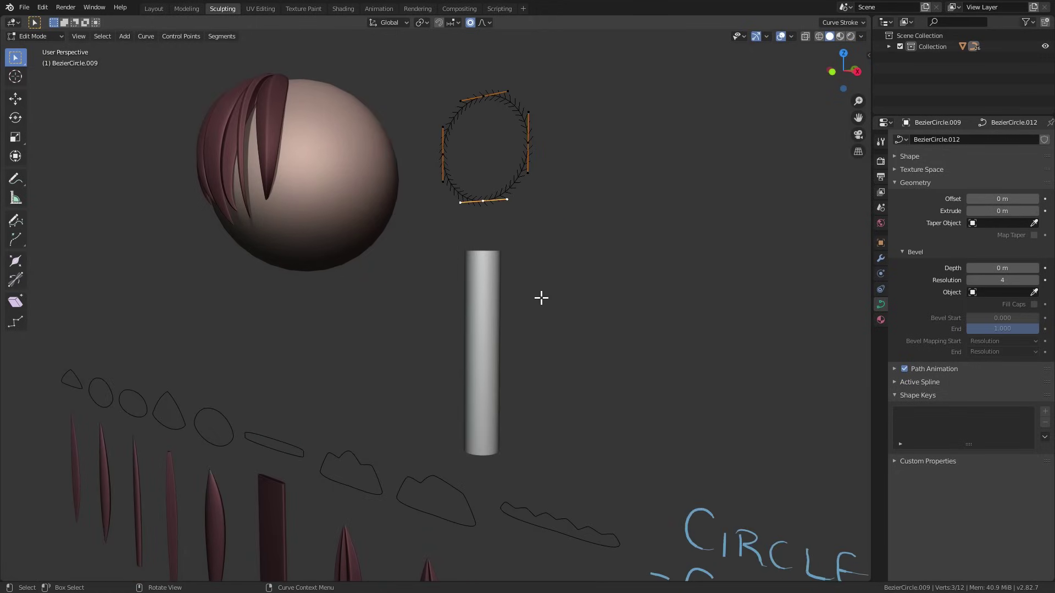
pyautogui.press('g')
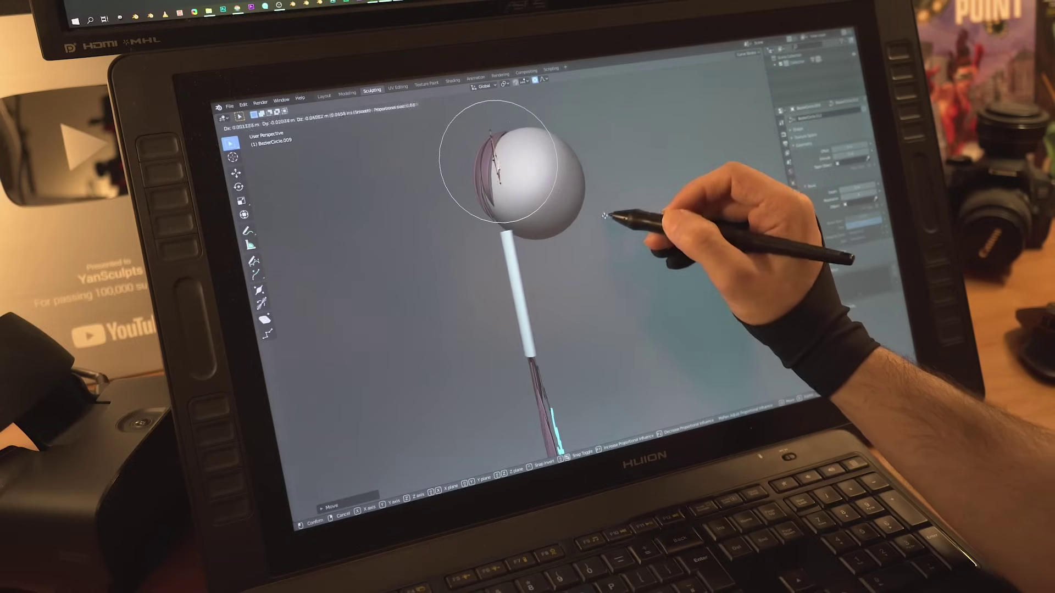
pyautogui.click(602, 220)
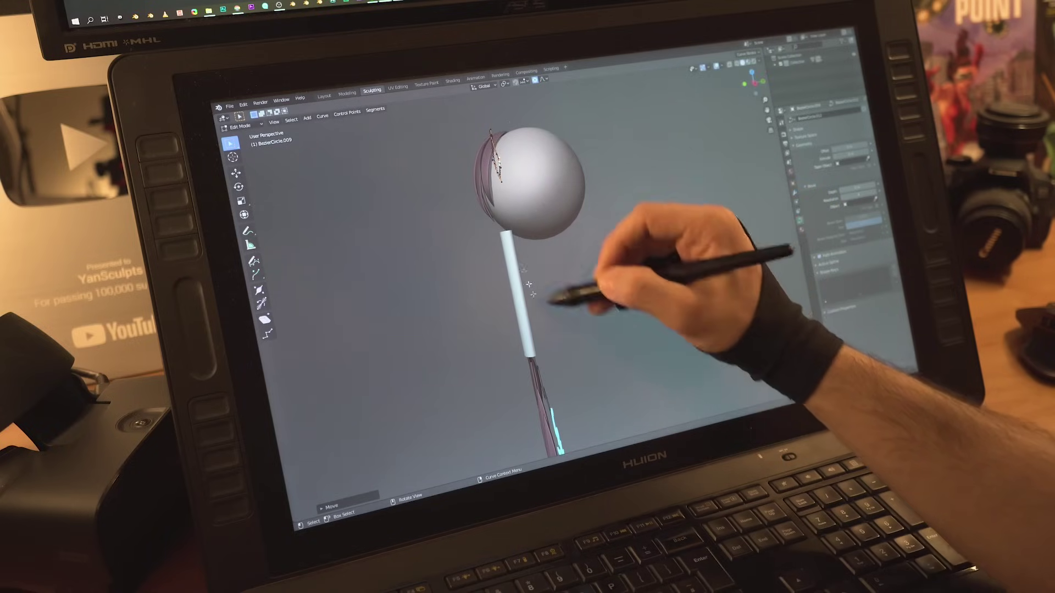
pyautogui.keyDown('shift'); pyautogui.moveTo(559, 295); pyautogui.dragTo(617, 278, button='middle'); pyautogui.keyUp('shift')
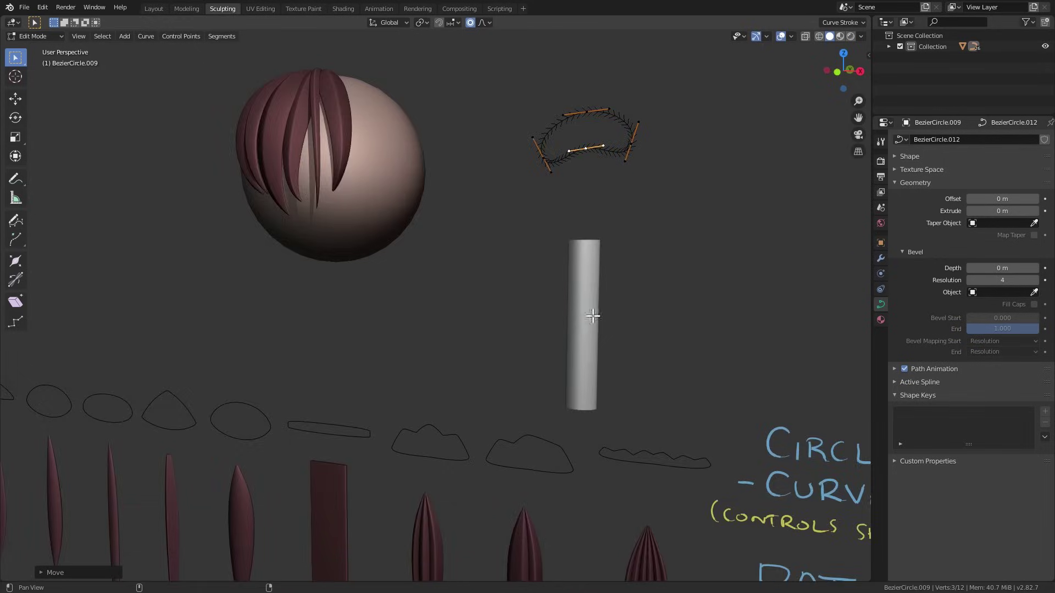
pyautogui.keyDown('alt'); pyautogui.keyDown('shift'); pyautogui.moveTo(593, 316); pyautogui.dragTo(541, 324); pyautogui.keyUp('shift'); pyautogui.keyUp('alt')
pyautogui.keyDown('alt'); pyautogui.moveTo(555, 318); pyautogui.dragTo(569, 335); pyautogui.keyUp('alt')
pyautogui.hotkey('ctrl', 'z')
# Step: Raise the profile circle's bottom control point along Z in front view with proportional editing turned off
pyautogui.scroll(3, 575, 318)
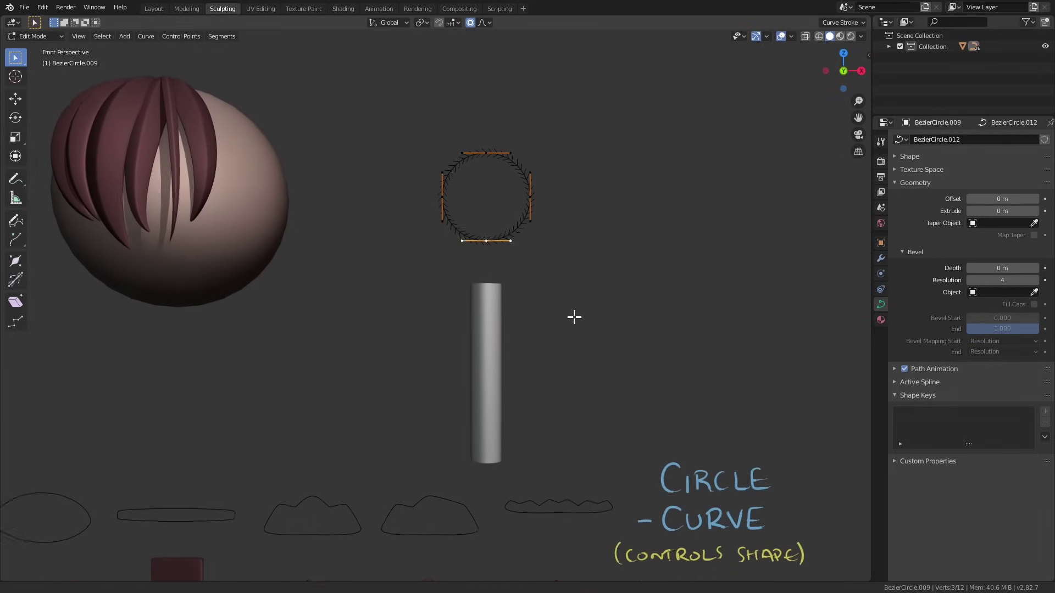
pyautogui.press('g')
pyautogui.press('z')
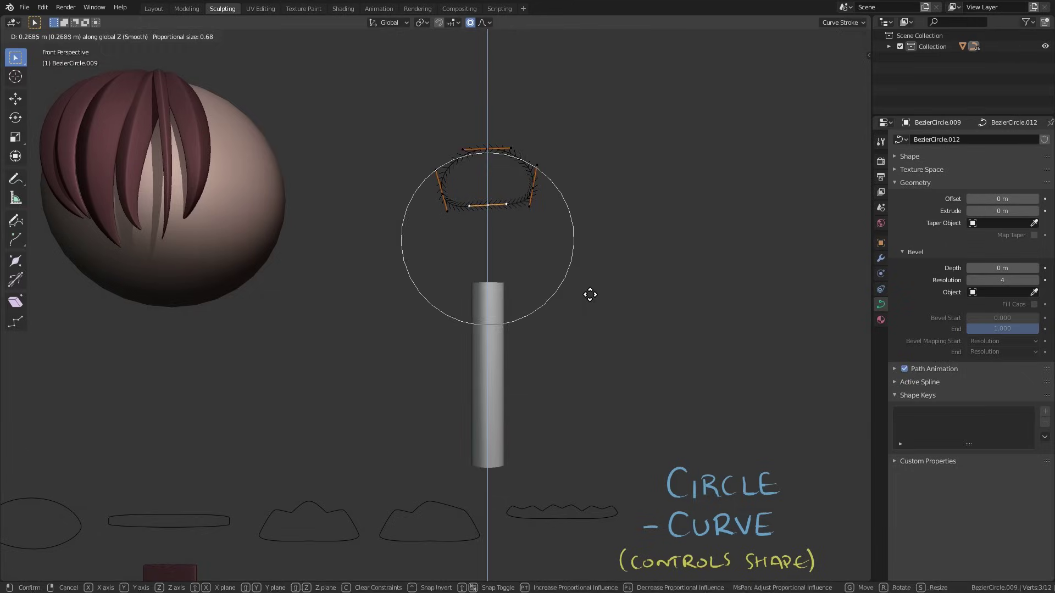
pyautogui.rightClick(590, 295)
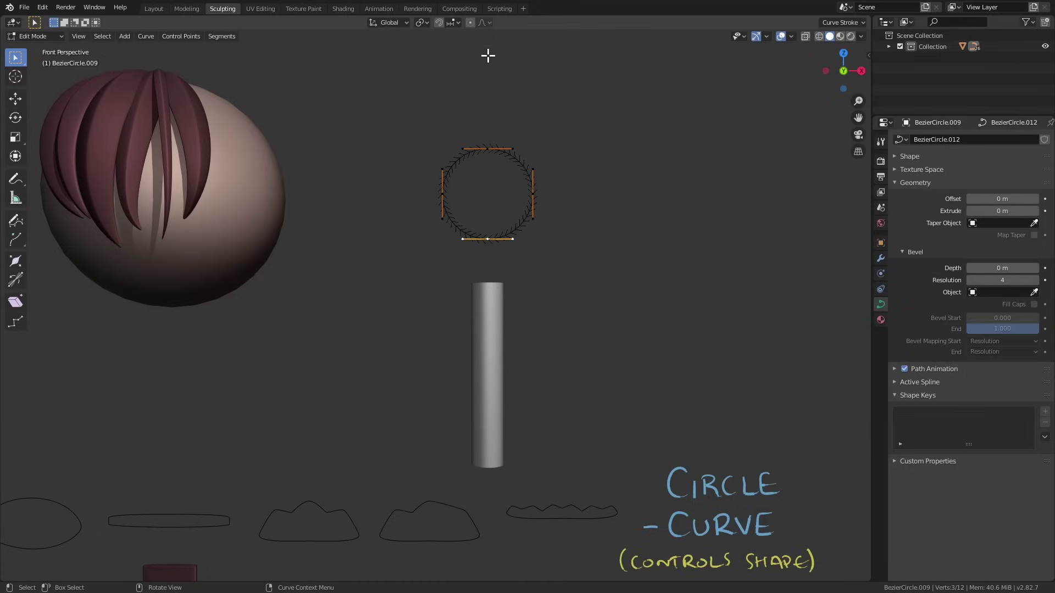
pyautogui.press('g')
pyautogui.press('z')
pyautogui.click(580, 283)
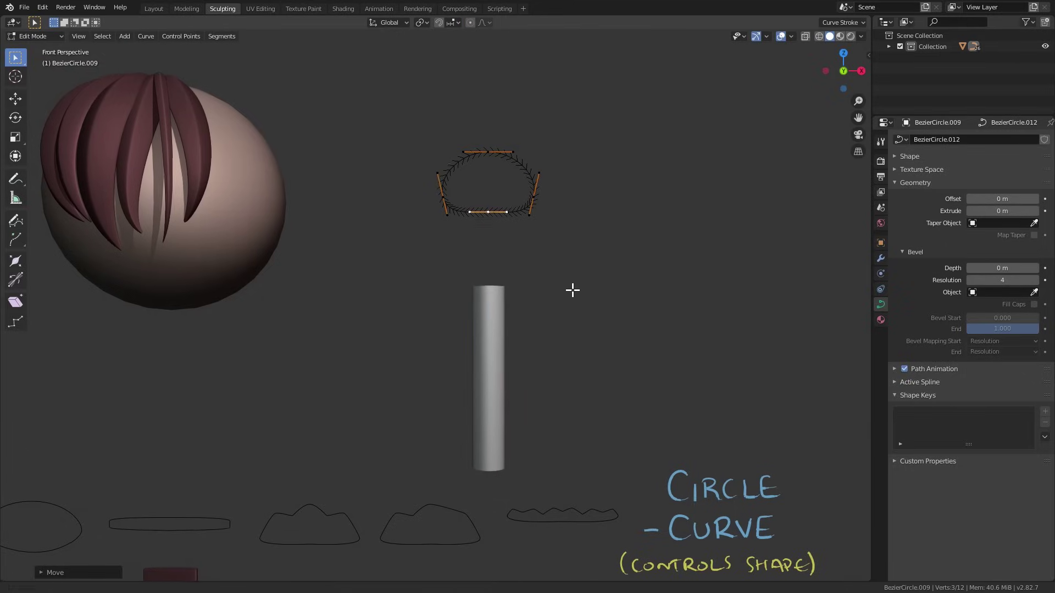
# Step: Shorten the handles of the profile circle's side control points by scaling them along Z to about 0.37
pyautogui.keyDown('ctrl'); pyautogui.moveTo(570, 289); pyautogui.dragTo(582, 292, button='middle'); pyautogui.keyUp('ctrl')
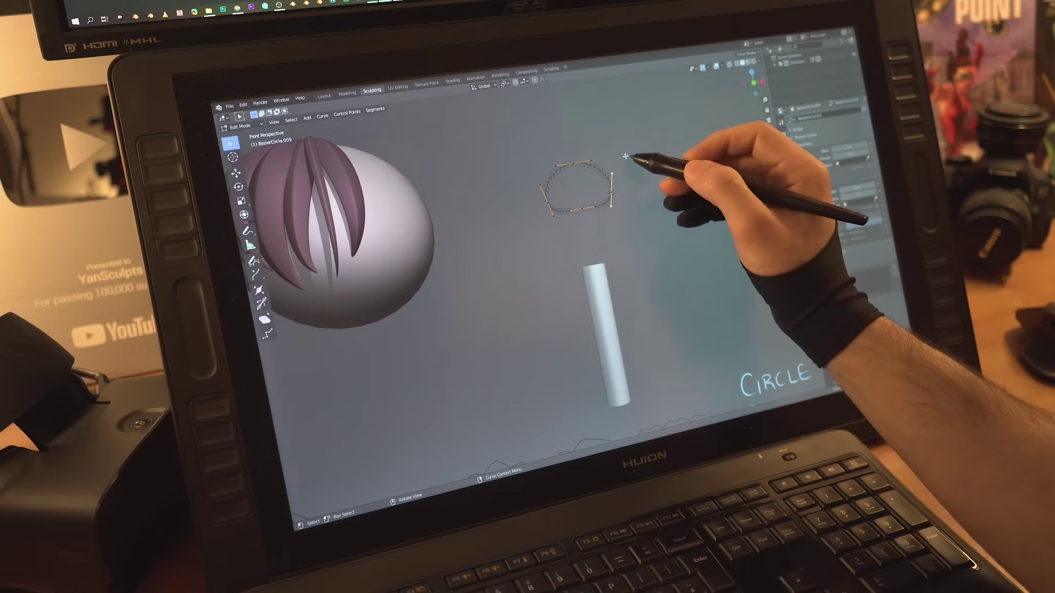
pyautogui.press('s')
pyautogui.rightClick(615, 180)
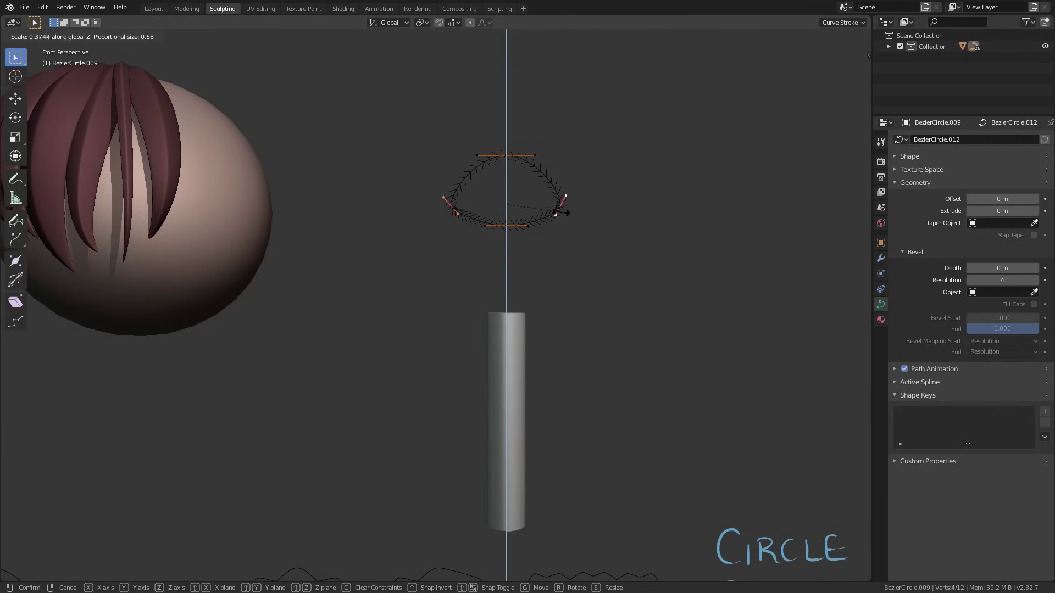
pyautogui.click(586, 216)
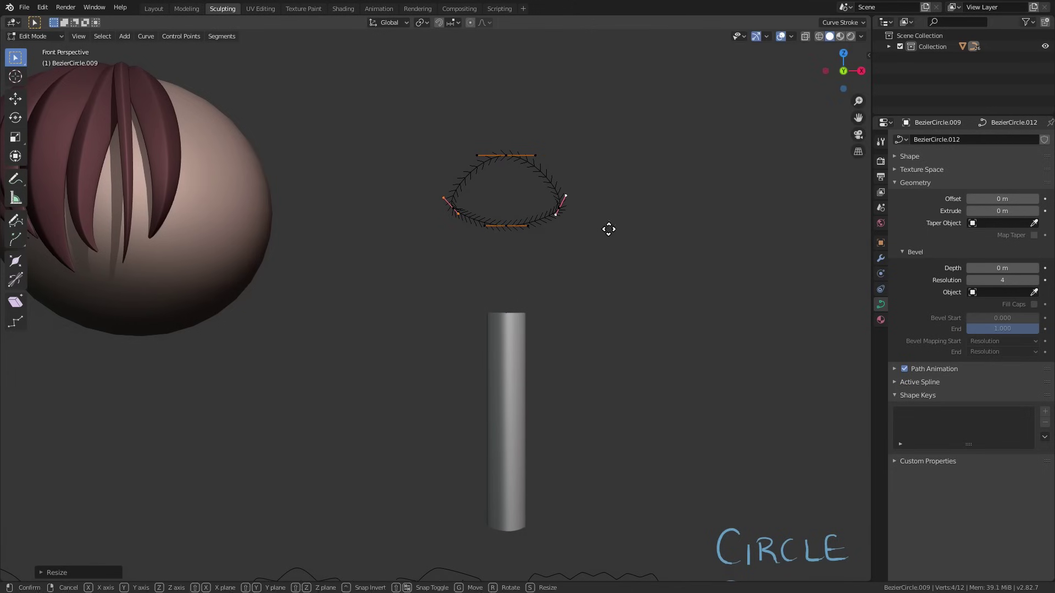
pyautogui.press('z')
pyautogui.rightClick(609, 226)
pyautogui.press('g')
pyautogui.rightClick(605, 229)
pyautogui.click(560, 208)
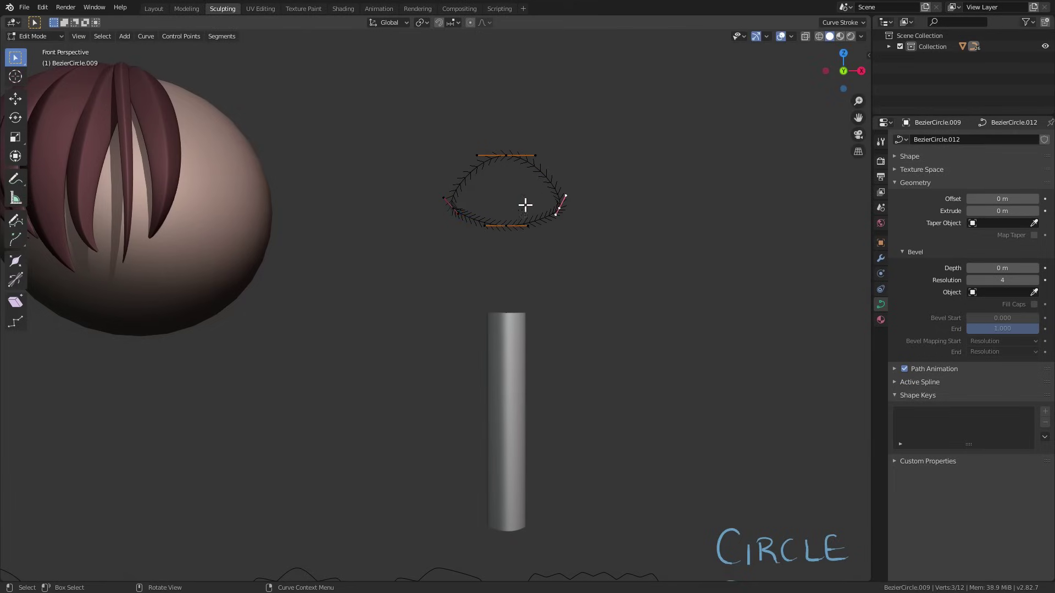
# Step: Lower the profile circle's top control point along Z to flatten the cross-section
pyautogui.press('g')
pyautogui.click(604, 247)
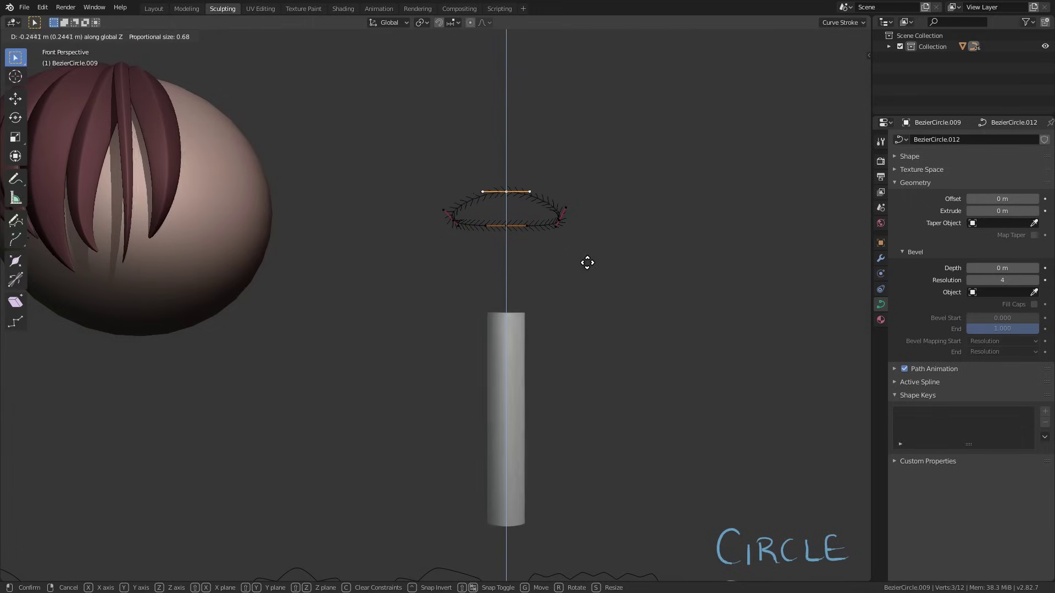
pyautogui.click(586, 250)
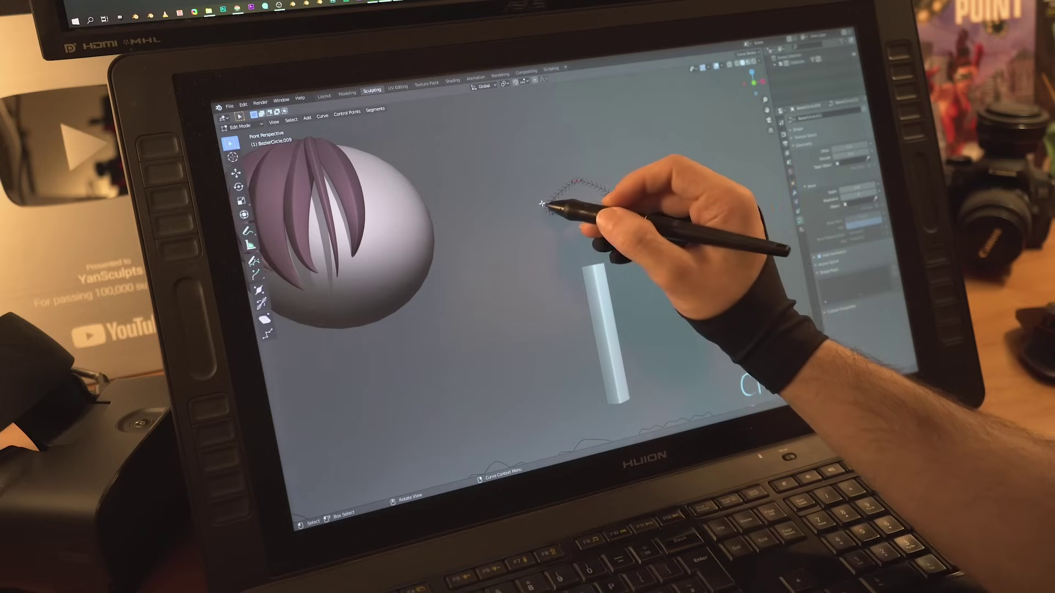
# Step: Reposition the profile's side corner point and scale down its handles to sharpen the cross-section into a rounded triangle
pyautogui.press('g')
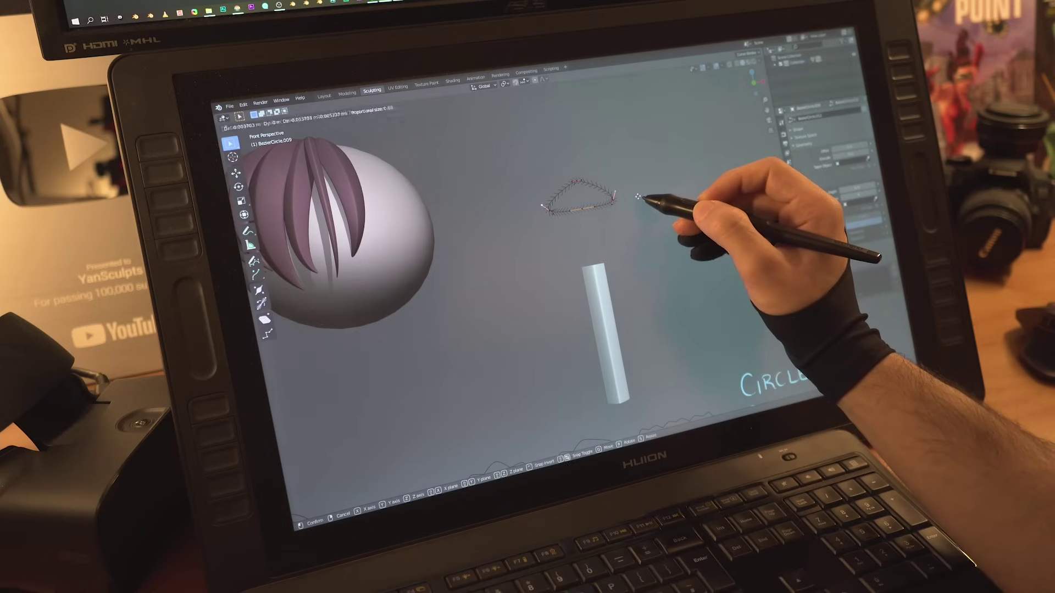
pyautogui.click(638, 203)
pyautogui.press('s')
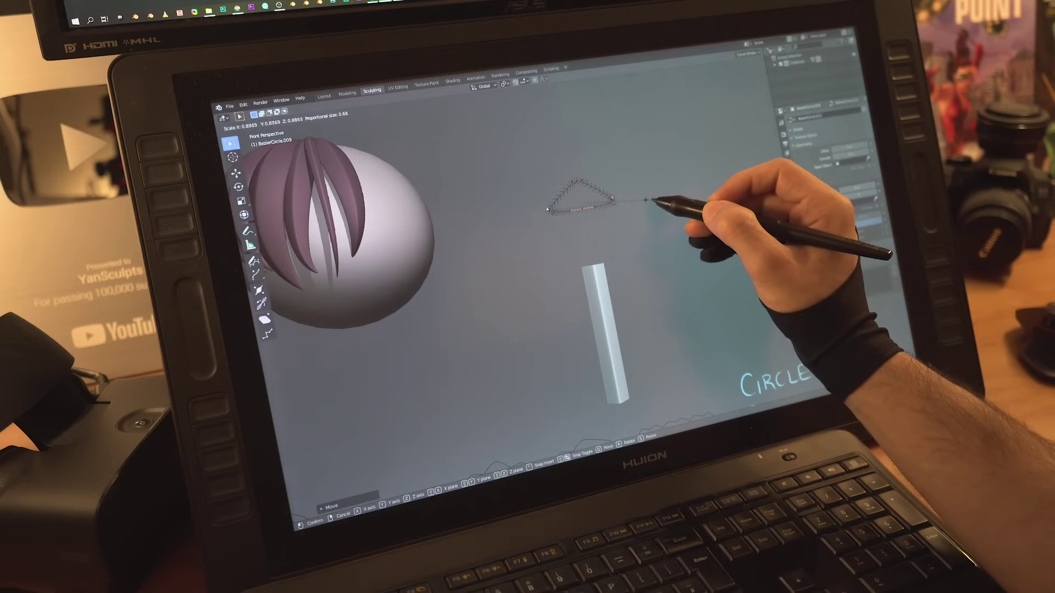
pyautogui.click(652, 200)
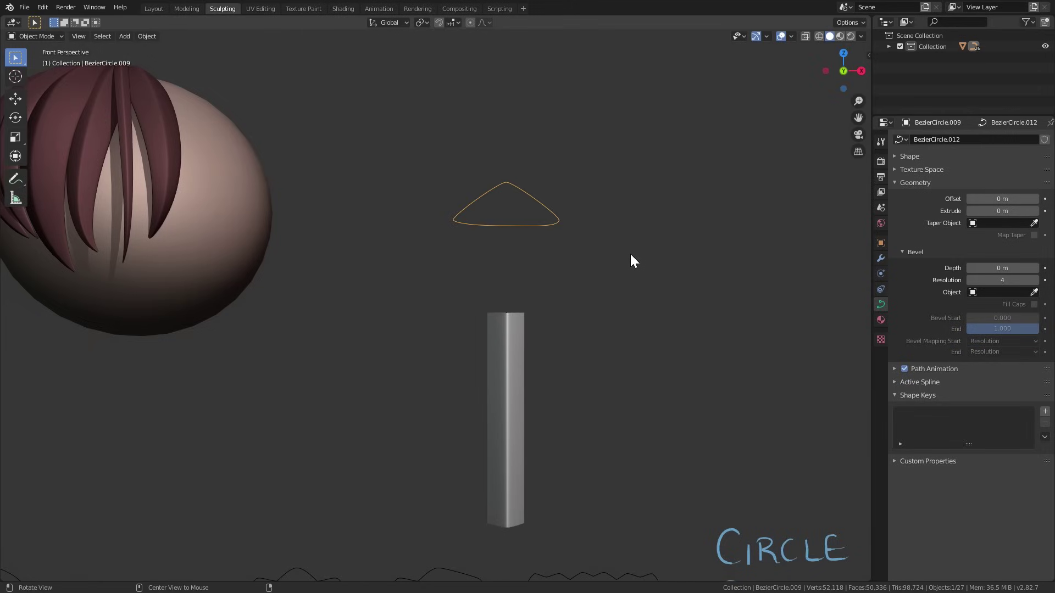
# Step: Widen the whole profile shape by scaling all its control points along X
pyautogui.keyDown('alt'); pyautogui.moveTo(631, 255); pyautogui.dragTo(541, 239); pyautogui.keyUp('alt')
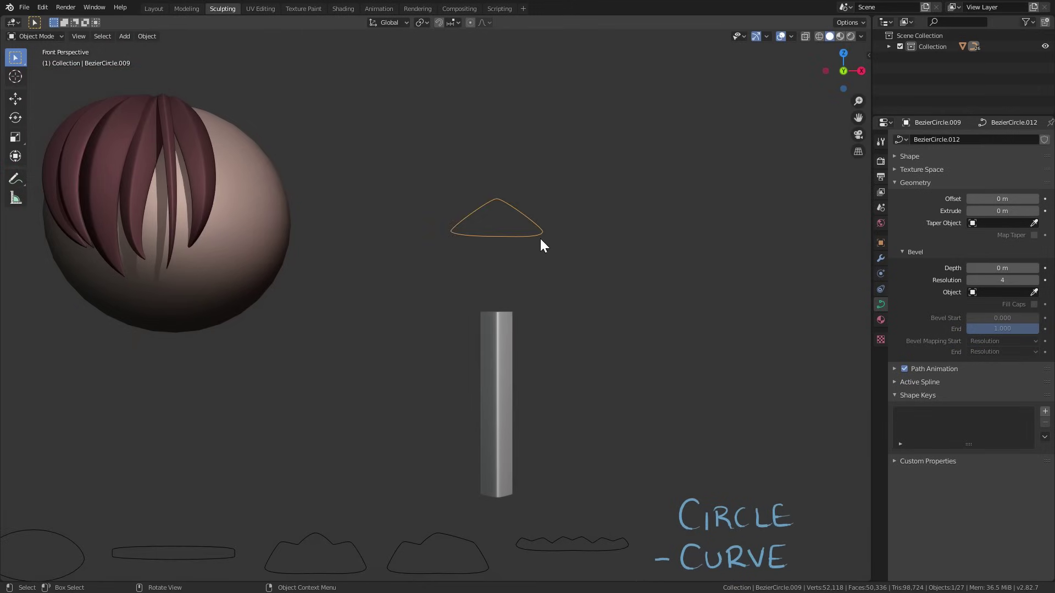
pyautogui.keyDown('alt'); pyautogui.moveTo(580, 288); pyautogui.dragTo(570, 242); pyautogui.keyUp('alt')
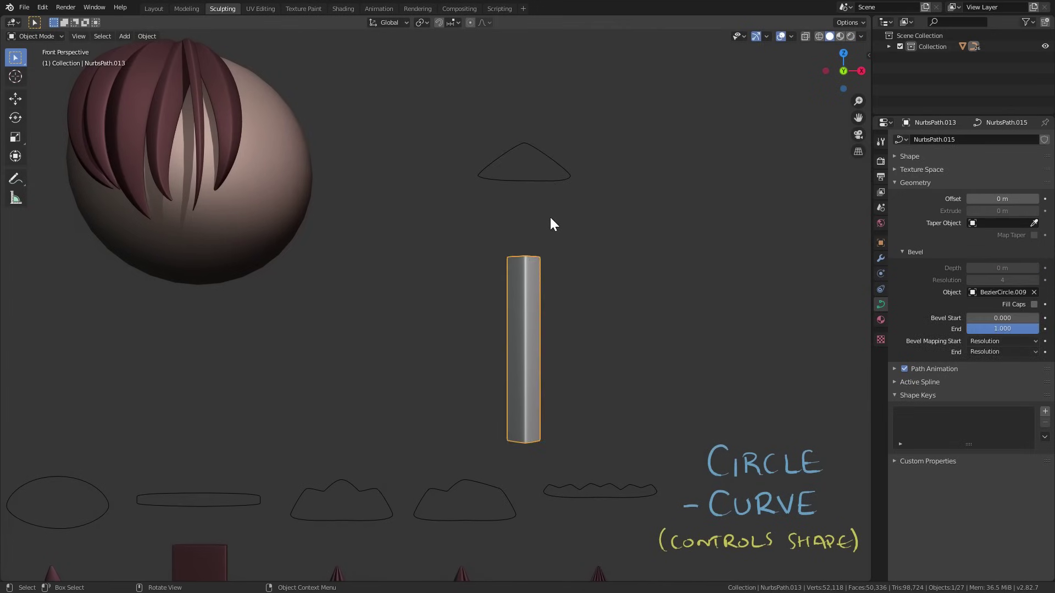
pyautogui.press('s')
pyautogui.press('x')
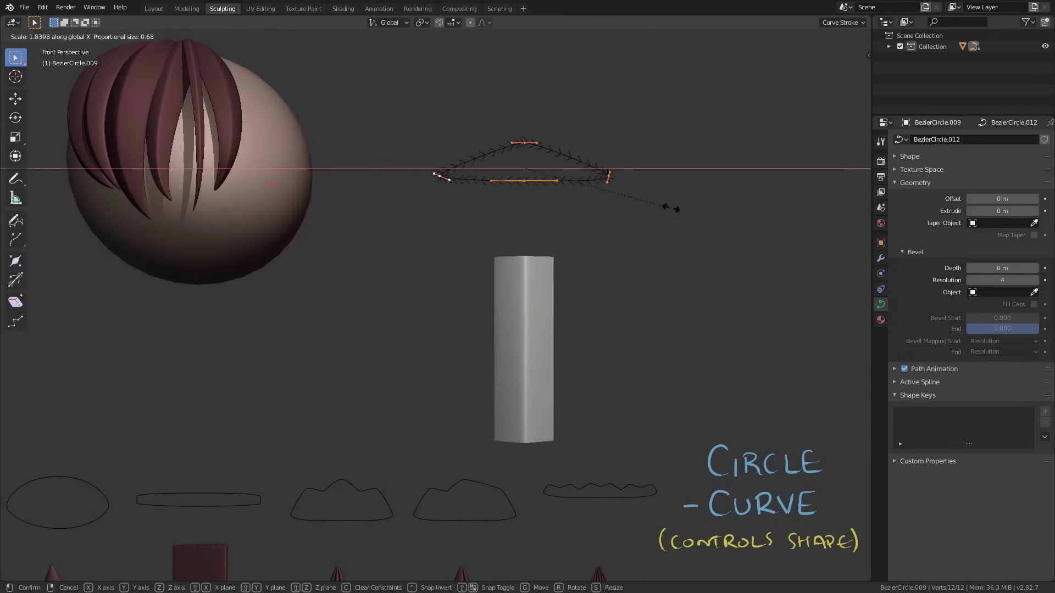
pyautogui.click(638, 217)
# Step: Examine the row of finished sample strands together with the profile curves that shape them
pyautogui.moveTo(638, 217); pyautogui.dragTo(586, 212, button='middle')
pyautogui.scroll(-1, 577, 290)
pyautogui.moveTo(585, 211); pyautogui.dragTo(555, 325, button='middle')
pyautogui.keyDown('shift'); pyautogui.moveTo(503, 313); pyautogui.dragTo(756, 203, button='middle'); pyautogui.keyUp('shift')
pyautogui.keyDown('ctrl'); pyautogui.moveTo(638, 257); pyautogui.dragTo(632, 219, button='middle'); pyautogui.keyUp('ctrl')
pyautogui.keyDown('shift'); pyautogui.moveTo(536, 311); pyautogui.dragTo(684, 272, button='middle'); pyautogui.keyUp('shift')
pyautogui.keyDown('ctrl'); pyautogui.moveTo(684, 272); pyautogui.dragTo(617, 235, button='middle'); pyautogui.keyUp('ctrl')
pyautogui.click(203, 313)
pyautogui.press('g')
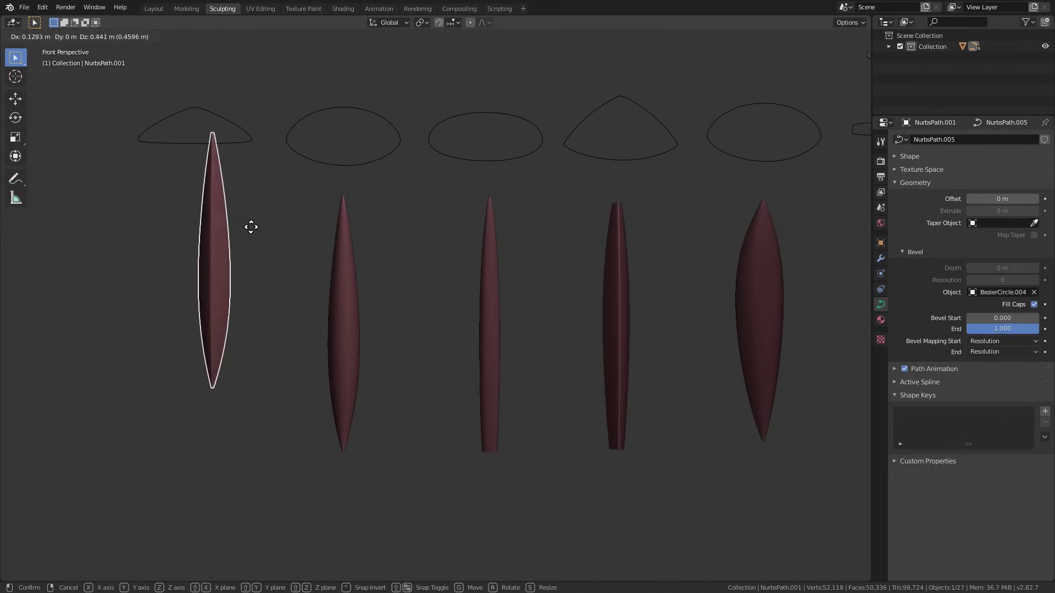
pyautogui.rightClick(230, 278)
pyautogui.keyDown('ctrl'); pyautogui.moveTo(729, 189); pyautogui.dragTo(689, 198, button='middle'); pyautogui.keyUp('ctrl')
pyautogui.keyDown('shift'); pyautogui.moveTo(689, 197); pyautogui.dragTo(550, 223, button='middle'); pyautogui.keyUp('shift')
pyautogui.keyDown('alt'); pyautogui.keyDown('shift'); pyautogui.moveTo(552, 230); pyautogui.dragTo(496, 293); pyautogui.keyUp('shift'); pyautogui.keyUp('alt')
# Step: Open the vertical tube's path in Edit Mode and try to narrow its bottom control point with Shrink/Fatten
pyautogui.click(563, 302)
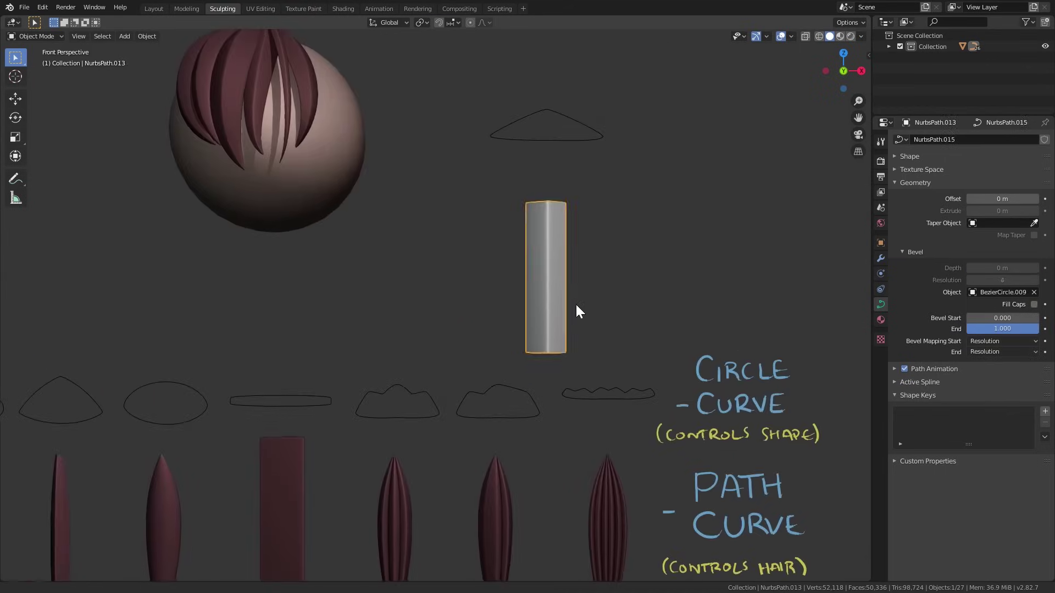
pyautogui.scroll(3, 576, 297)
pyautogui.press('Tab')
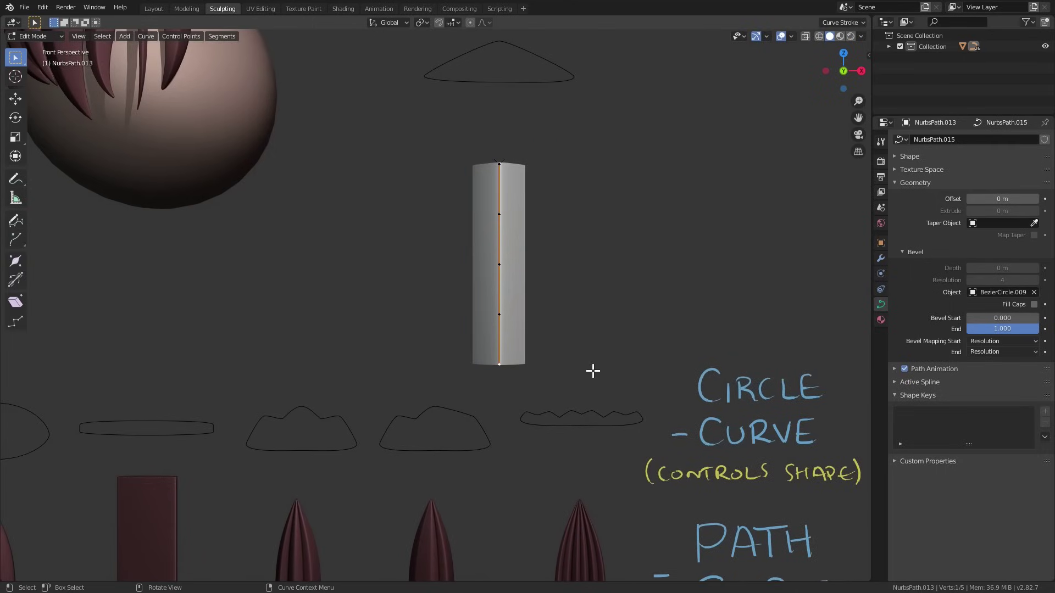
pyautogui.click(534, 341)
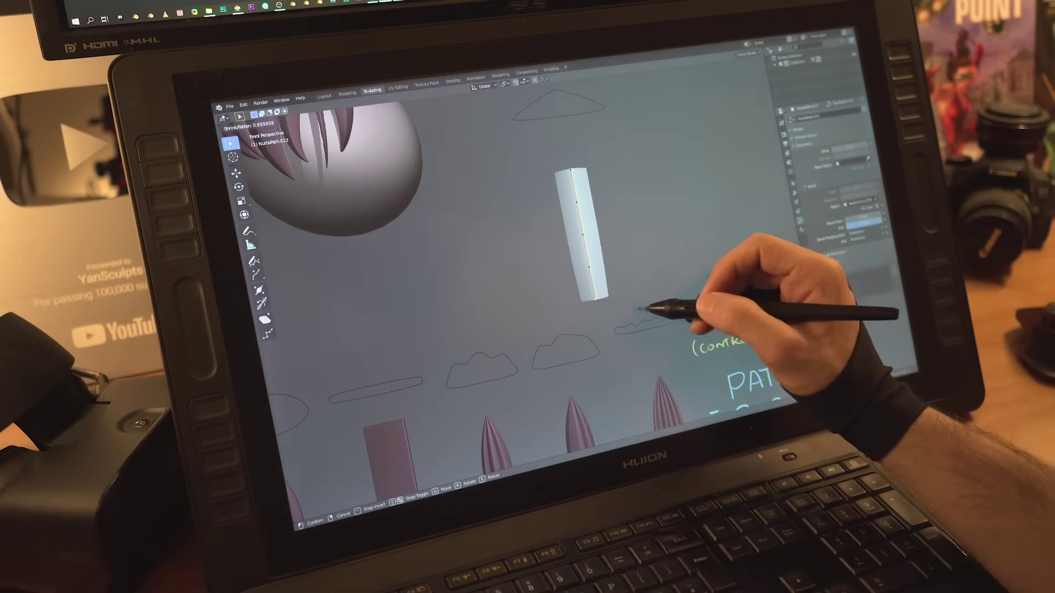
pyautogui.hotkey('alt', 's')
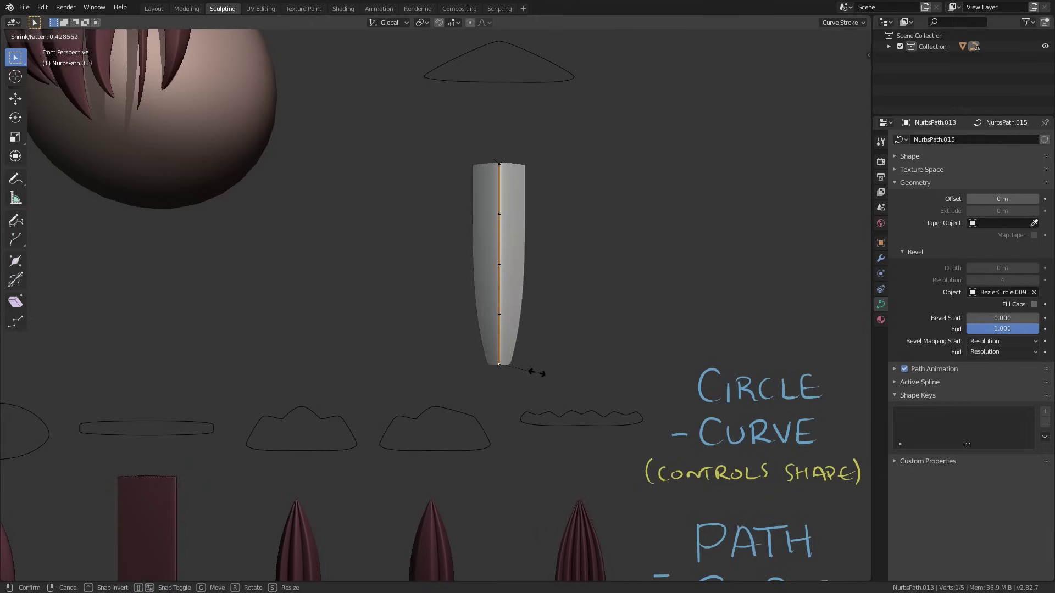
pyautogui.rightClick(594, 361)
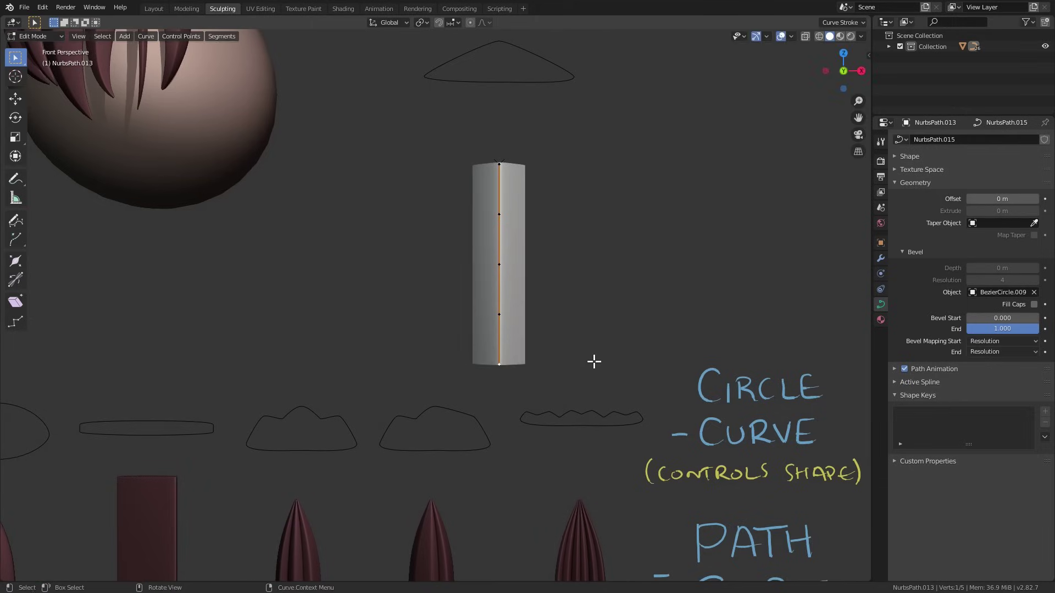
# Step: Taper the top and bottom ends of the path to narrow tips with Shrink/Fatten, leaving the middle wide
pyautogui.click(569, 357)
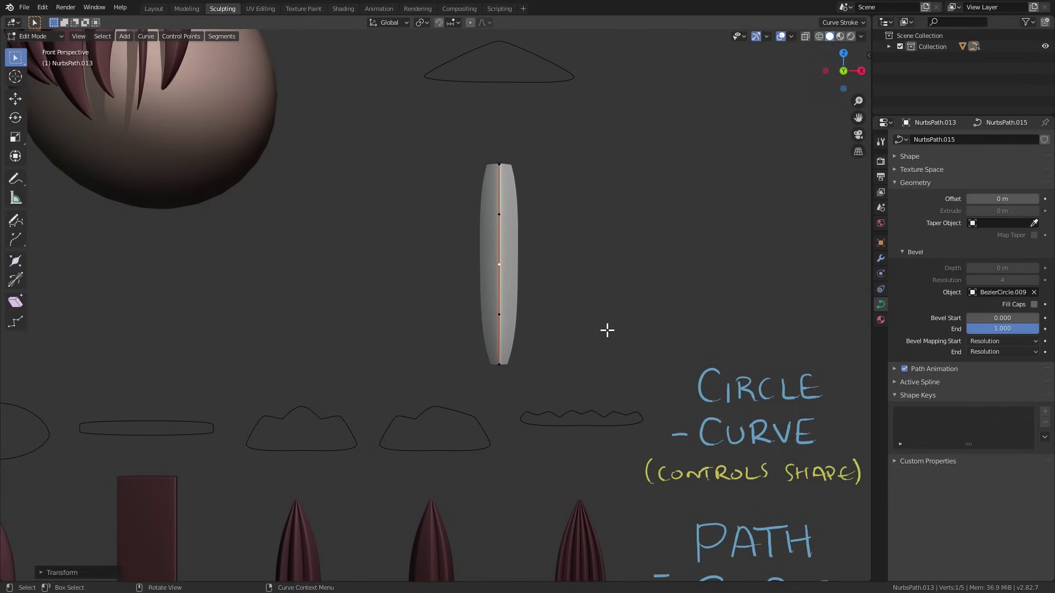
pyautogui.hotkey('alt', 's')
pyautogui.click(532, 351)
pyautogui.scroll(-1, 512, 327)
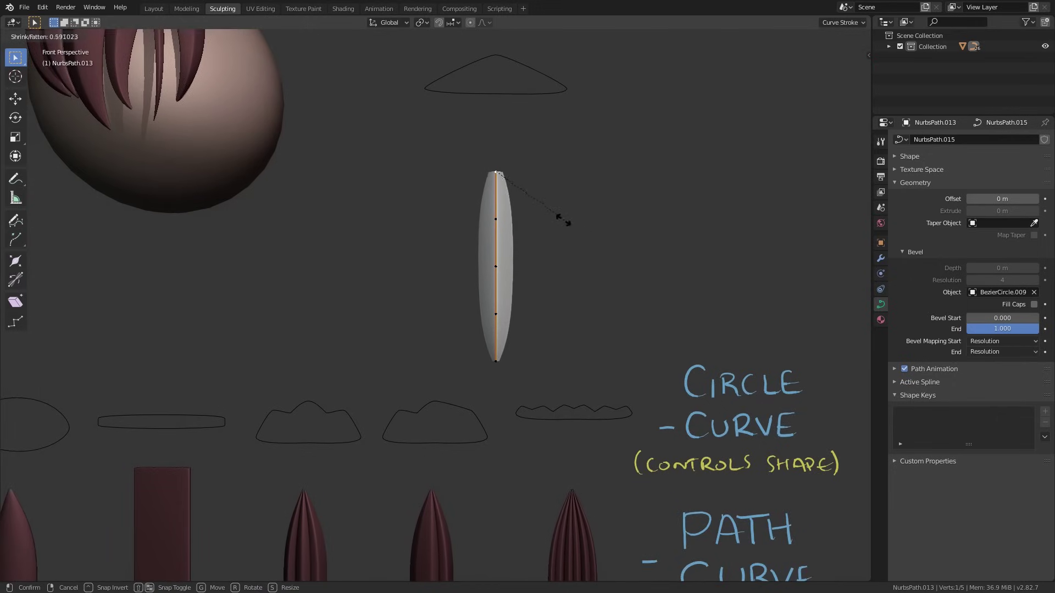
pyautogui.press('Escape')
pyautogui.click(525, 275)
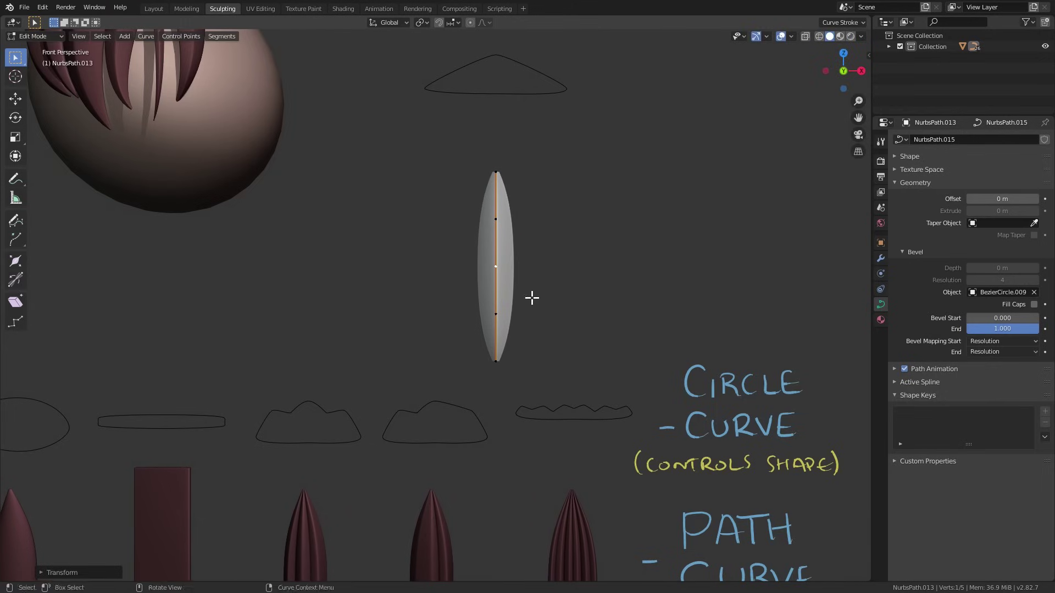
# Step: Try changing the thickness of the whole strand with Shrink/Fatten on all its control points
pyautogui.moveTo(532, 296); pyautogui.dragTo(612, 313, button='middle')
pyautogui.press('a')
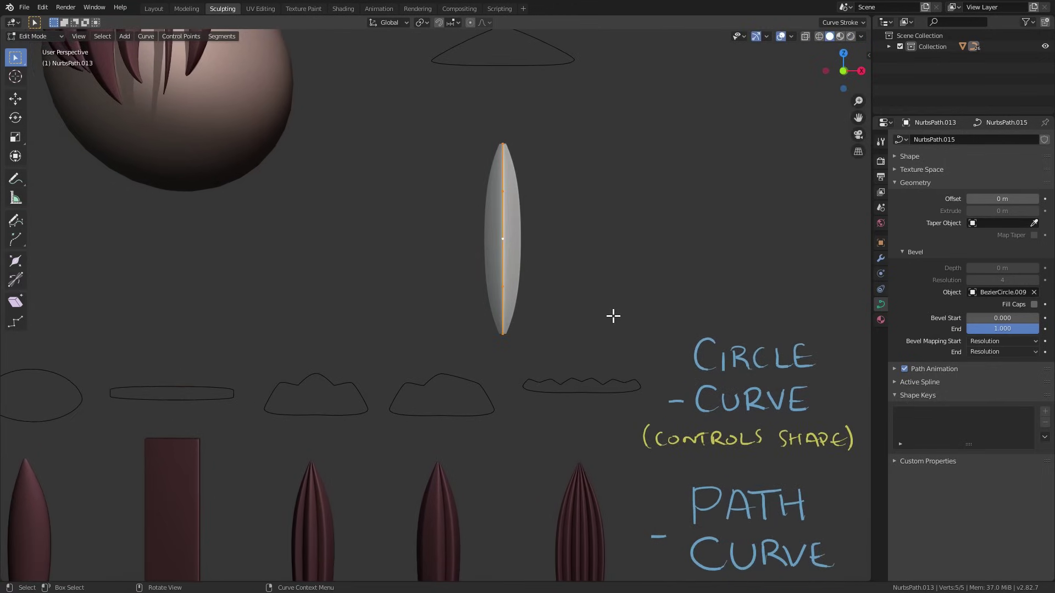
pyautogui.hotkey('alt', 's')
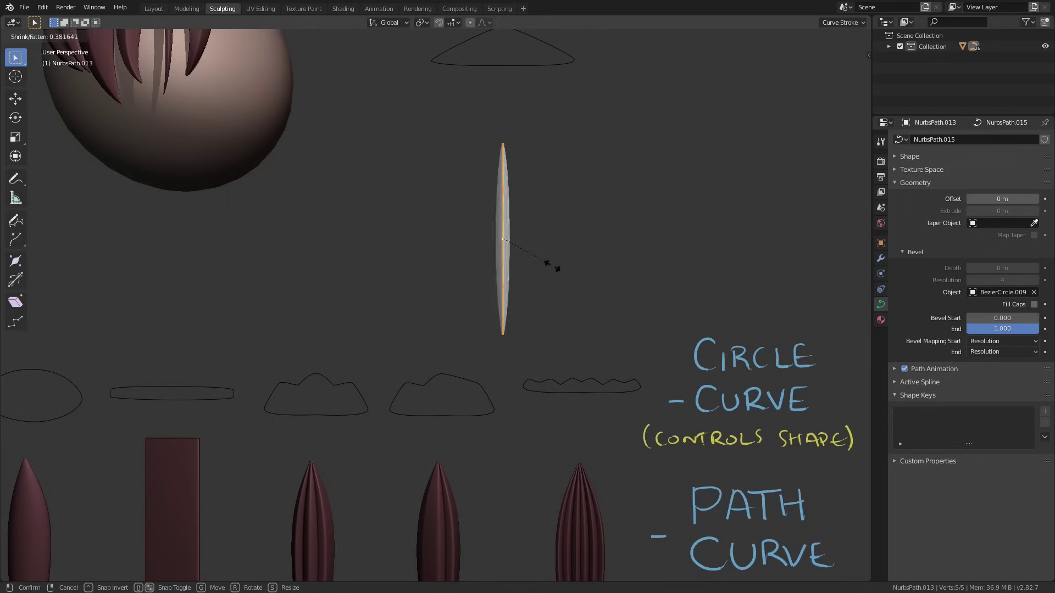
pyautogui.click(612, 282)
pyautogui.moveTo(612, 283); pyautogui.dragTo(516, 290, button='middle')
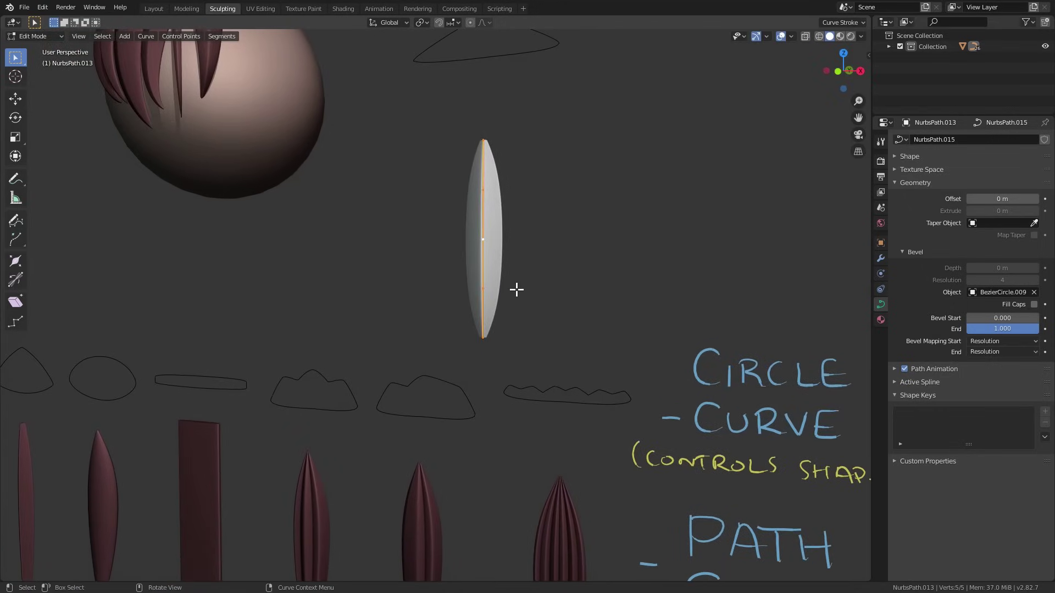
# Step: Try twisting the strand with Tilt on the whole path and on its second-lowest control point
pyautogui.hotkey('ctrl', 't')
pyautogui.rightClick(577, 336)
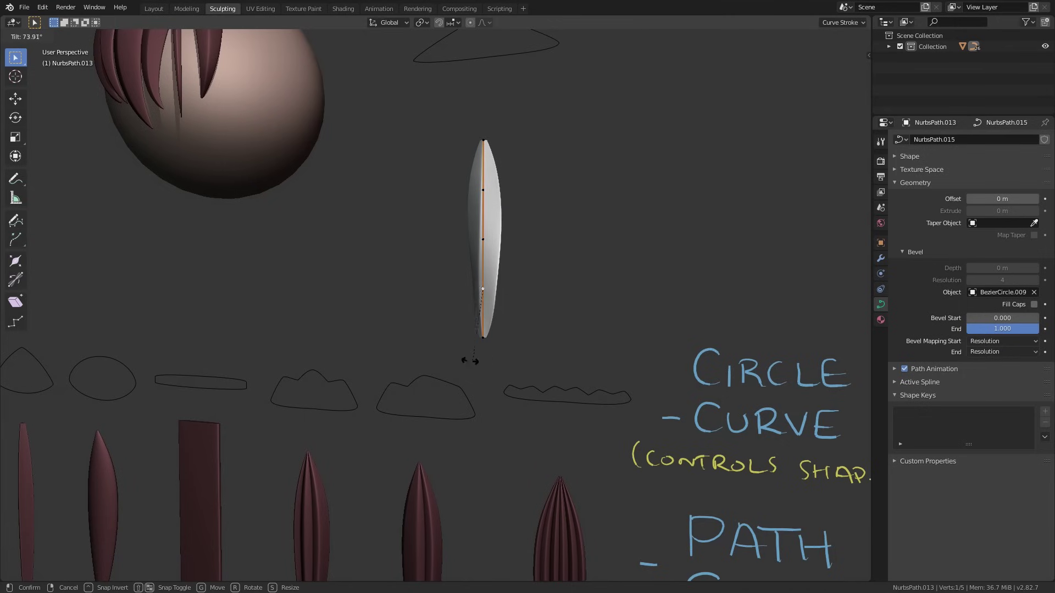
pyautogui.click(502, 309)
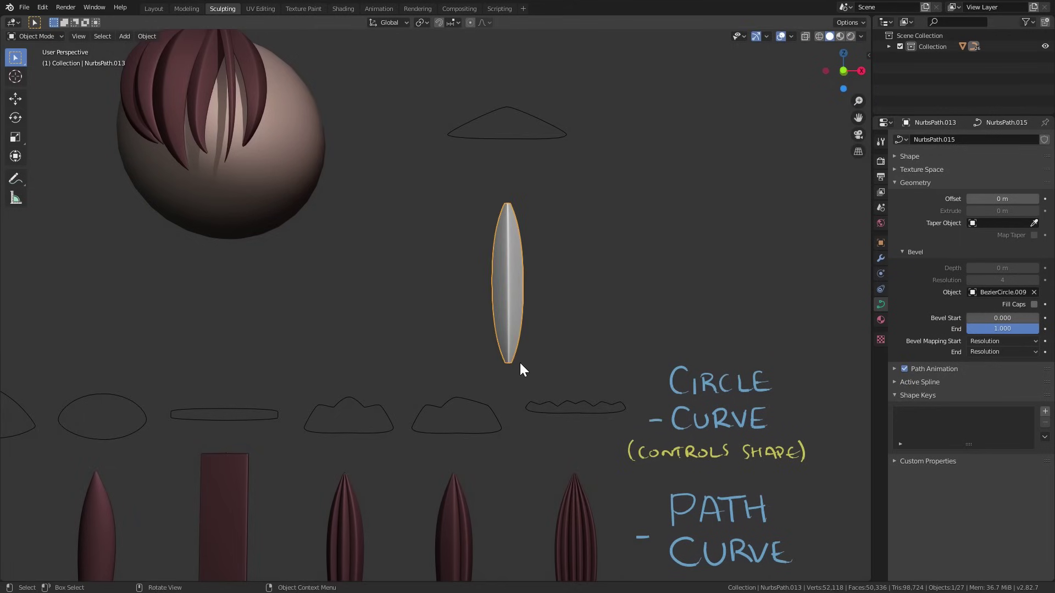
# Step: Add a new material to the strand in Object Mode and set its Viewport Display colour to a reddish tone
pyautogui.keyDown('shift'); pyautogui.moveTo(521, 368); pyautogui.dragTo(555, 297, button='middle'); pyautogui.keyUp('shift')
pyautogui.click(537, 224)
pyautogui.click(881, 319)
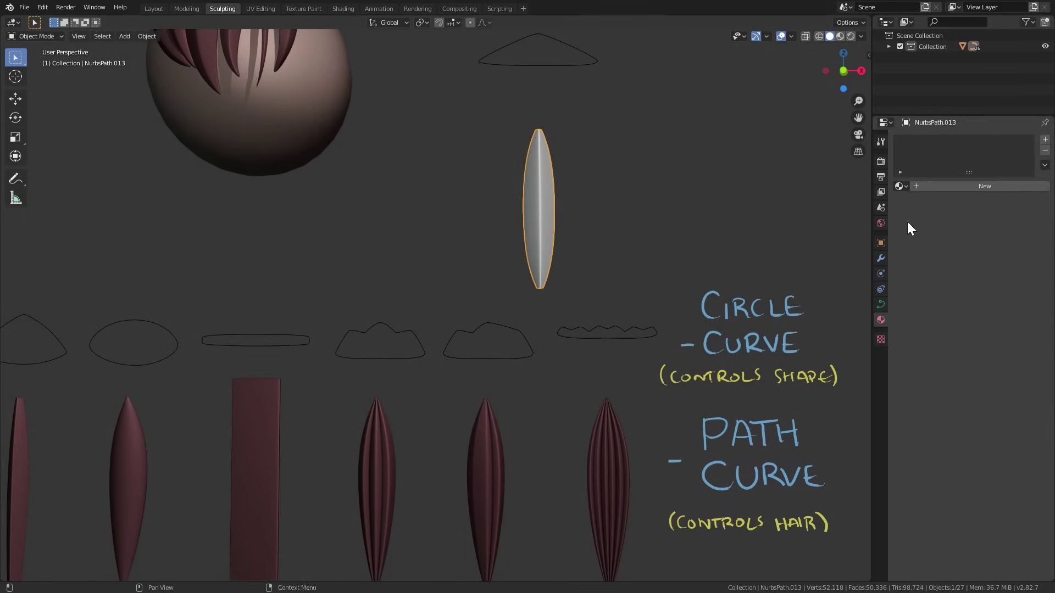
pyautogui.click(937, 185)
pyautogui.scroll(-8, 940, 165)
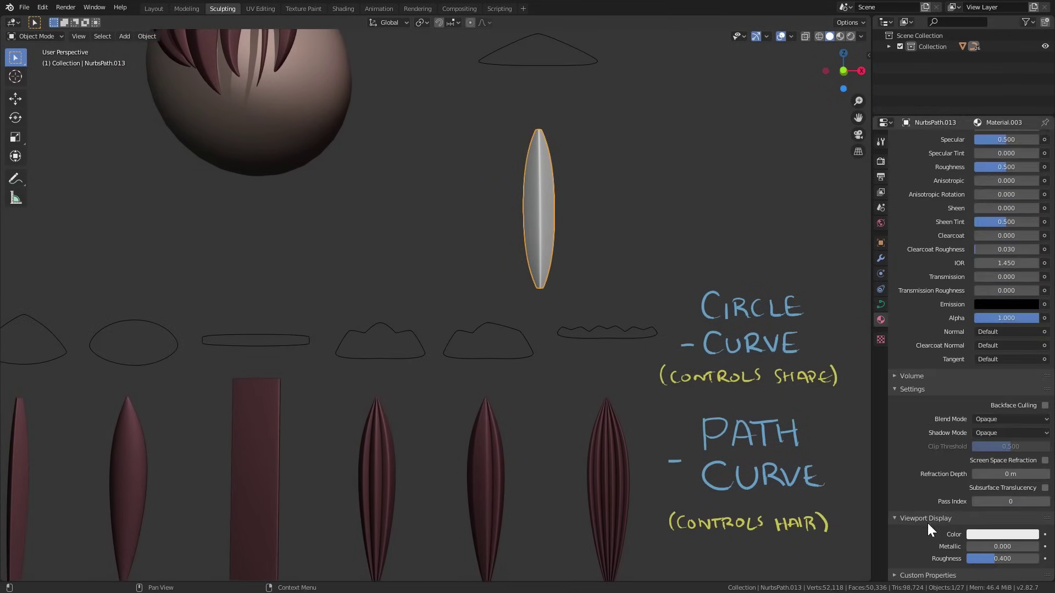
pyautogui.click(975, 536)
pyautogui.moveTo(980, 426); pyautogui.dragTo(979, 433)
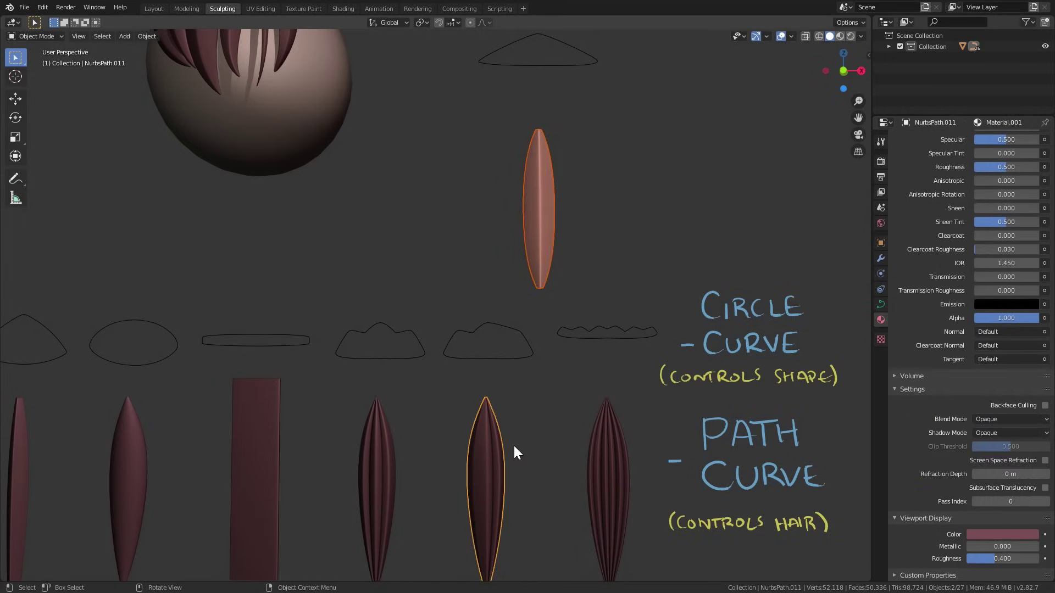
# Step: Link the dark red material of the selected sample strand to the new strand
pyautogui.hotkey('ctrl', 'l')
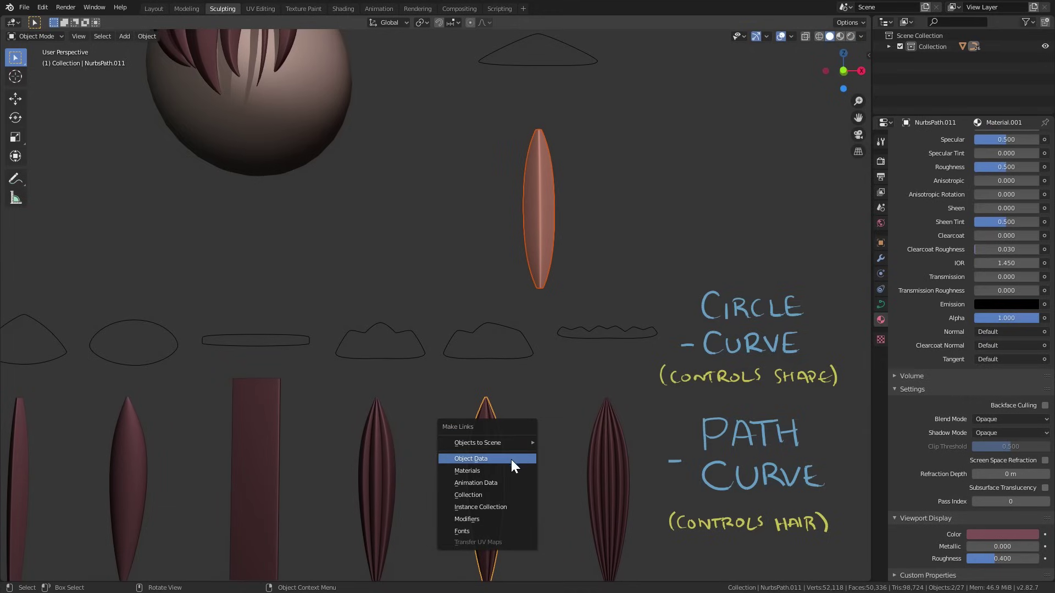
pyautogui.click(498, 471)
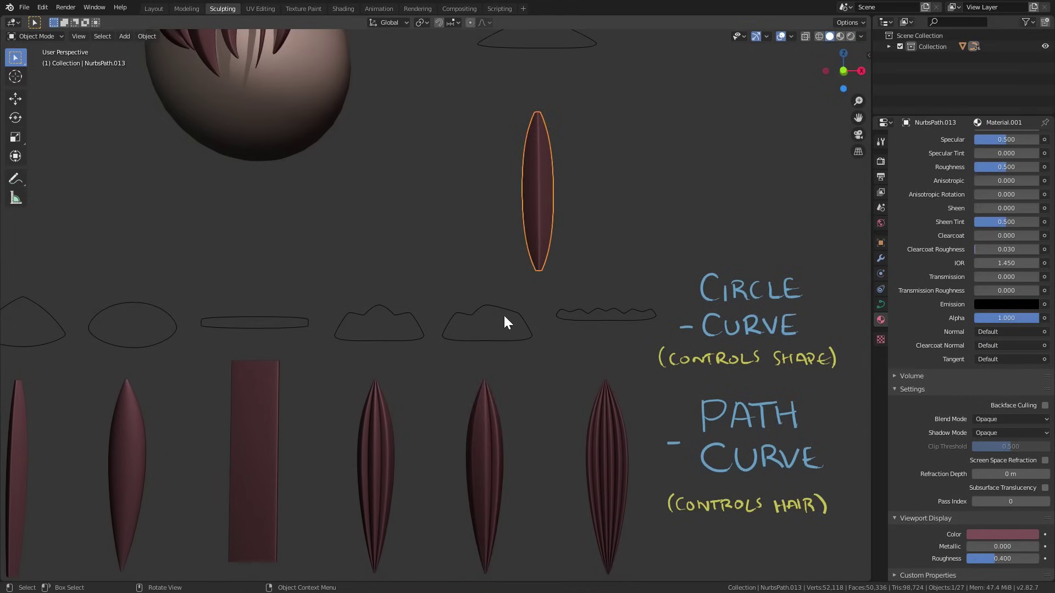
pyautogui.keyDown('shift'); pyautogui.scroll(3, 528, 374); pyautogui.keyUp('shift')
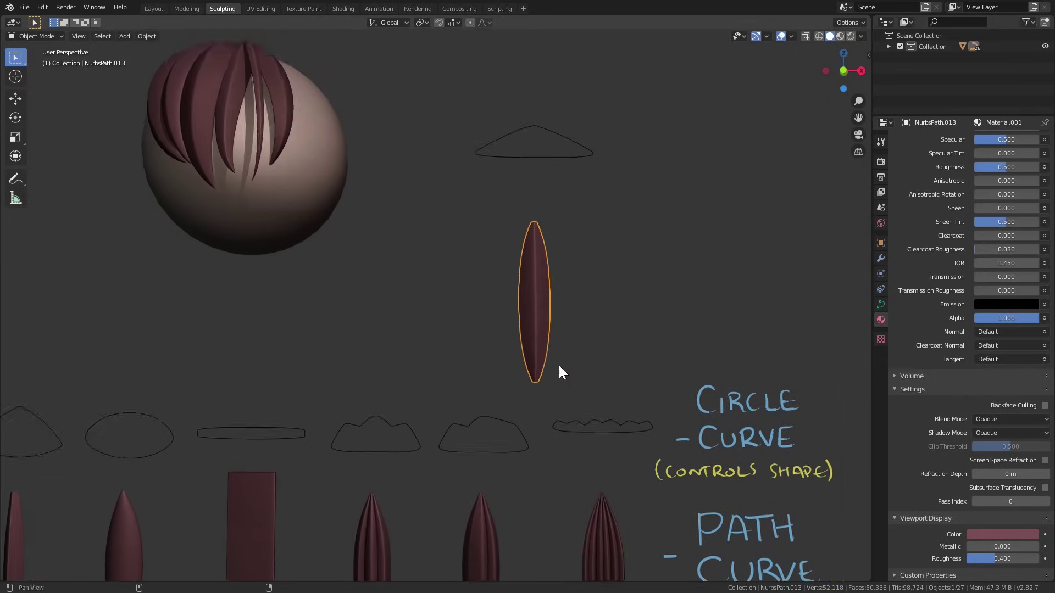
# Step: Compare the new strand with the sample strands and inspect its path control points in Edit Mode
pyautogui.press('g')
pyautogui.click(543, 381)
pyautogui.keyDown('alt'); pyautogui.keyDown('shift'); pyautogui.moveTo(543, 380); pyautogui.dragTo(653, 306); pyautogui.keyUp('shift'); pyautogui.keyUp('alt')
pyautogui.keyDown('ctrl'); pyautogui.keyDown('alt'); pyautogui.moveTo(418, 385); pyautogui.dragTo(390, 427); pyautogui.keyUp('alt'); pyautogui.keyUp('ctrl')
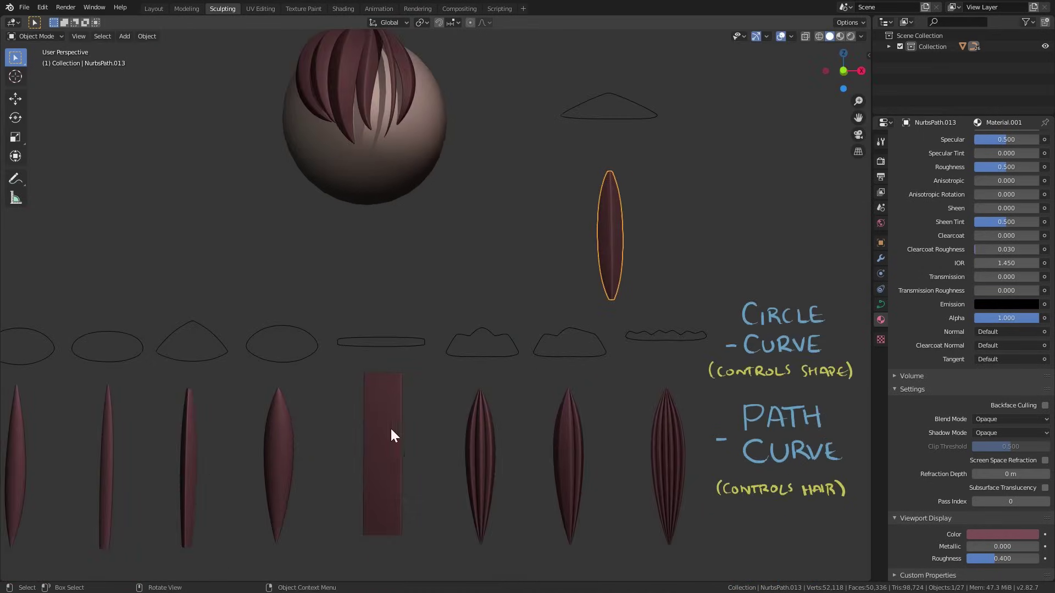
pyautogui.keyDown('alt'); pyautogui.keyDown('shift'); pyautogui.moveTo(178, 434); pyautogui.dragTo(240, 393); pyautogui.keyUp('shift'); pyautogui.keyUp('alt')
pyautogui.keyDown('ctrl'); pyautogui.hscroll(-5, 77, 408); pyautogui.keyUp('ctrl')
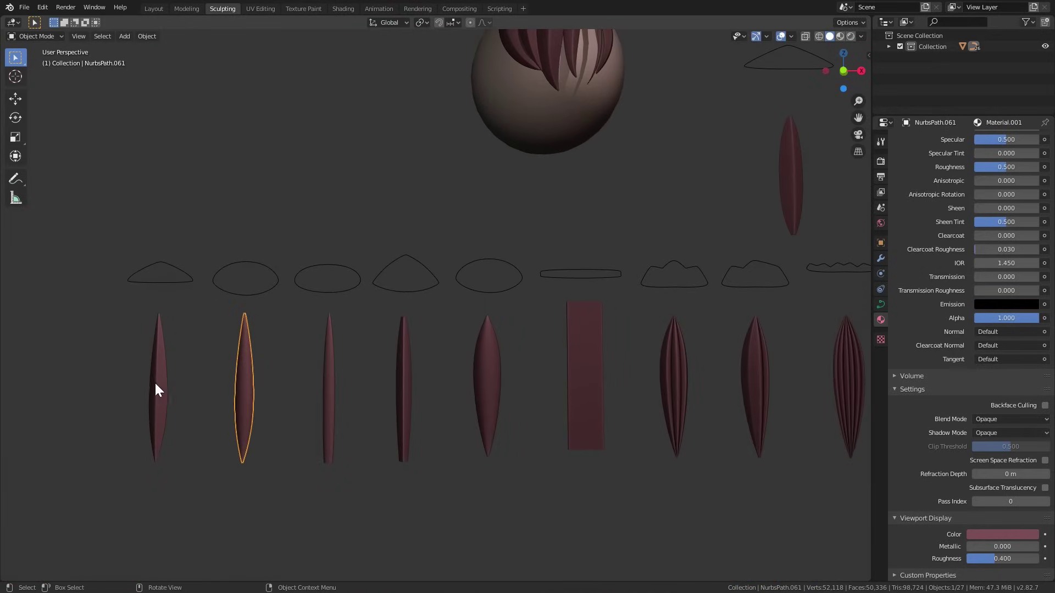
pyautogui.keyDown('alt'); pyautogui.keyDown('shift'); pyautogui.moveTo(649, 344); pyautogui.dragTo(618, 354); pyautogui.keyUp('shift'); pyautogui.keyUp('alt')
pyautogui.click(760, 184)
pyautogui.keyDown('alt'); pyautogui.keyDown('shift'); pyautogui.moveTo(791, 245); pyautogui.dragTo(662, 279); pyautogui.keyUp('shift'); pyautogui.keyUp('alt')
pyautogui.press('Tab')
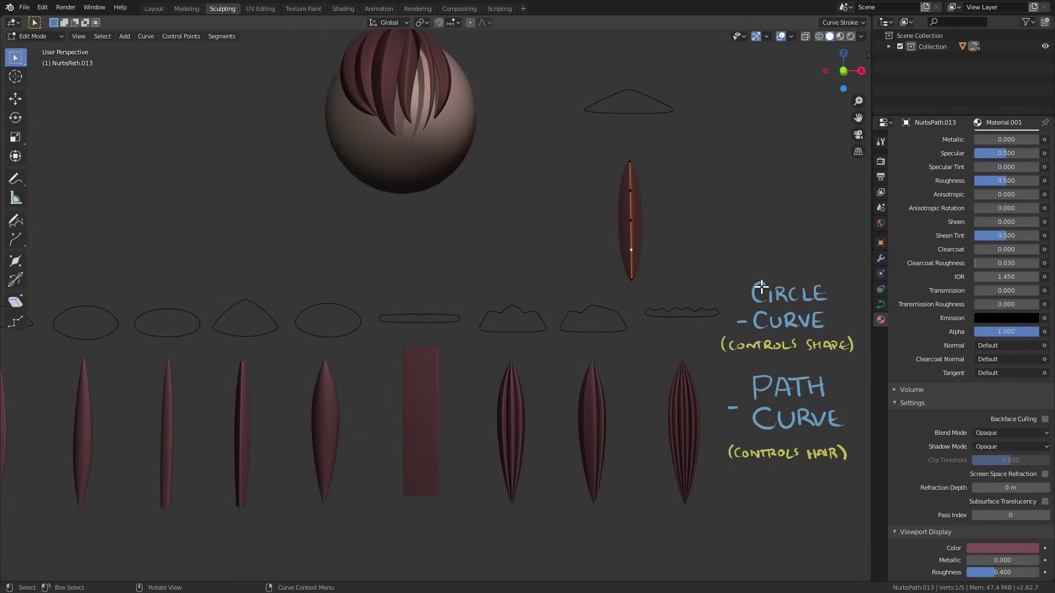
pyautogui.click(701, 311)
pyautogui.press('Tab')
# Step: Move the new strand and its profile curve together farther away from the head and assign both to Collection
pyautogui.hotkey('alt', 'a')
pyautogui.keyDown('alt'); pyautogui.keyDown('shift'); pyautogui.moveTo(682, 321); pyautogui.dragTo(602, 417); pyautogui.keyUp('shift'); pyautogui.keyUp('alt')
pyautogui.keyDown('ctrl'); pyautogui.keyDown('alt'); pyautogui.moveTo(602, 417); pyautogui.dragTo(606, 353); pyautogui.keyUp('alt'); pyautogui.keyUp('ctrl')
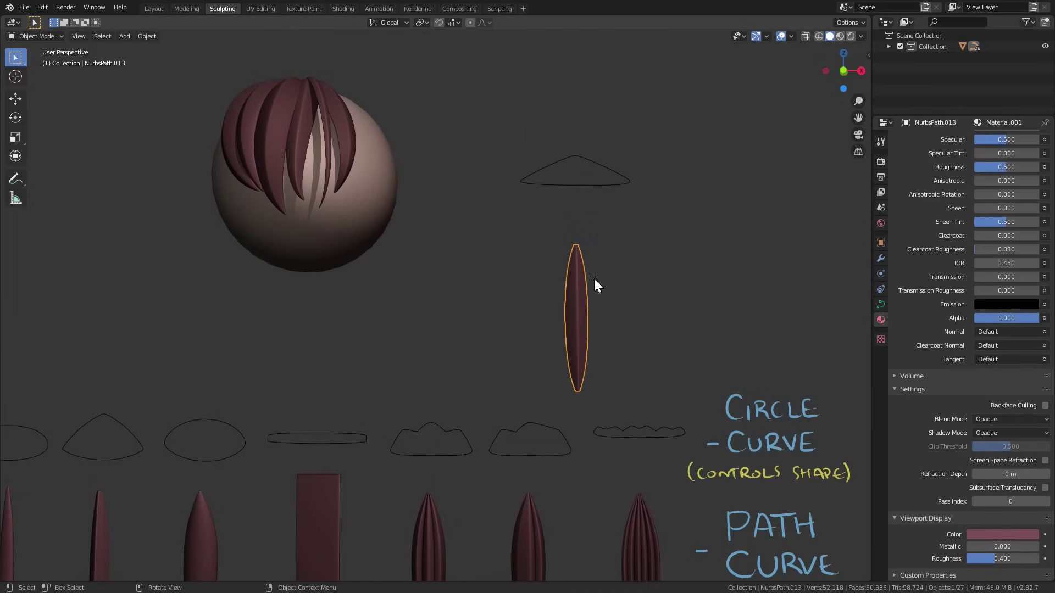
pyautogui.press('g')
pyautogui.click(751, 311)
pyautogui.keyDown('alt'); pyautogui.keyDown('shift'); pyautogui.moveTo(731, 322); pyautogui.dragTo(657, 350); pyautogui.keyUp('shift'); pyautogui.keyUp('alt')
pyautogui.keyDown('alt'); pyautogui.keyDown('shift'); pyautogui.moveTo(708, 255); pyautogui.dragTo(677, 254); pyautogui.keyUp('shift'); pyautogui.keyUp('alt')
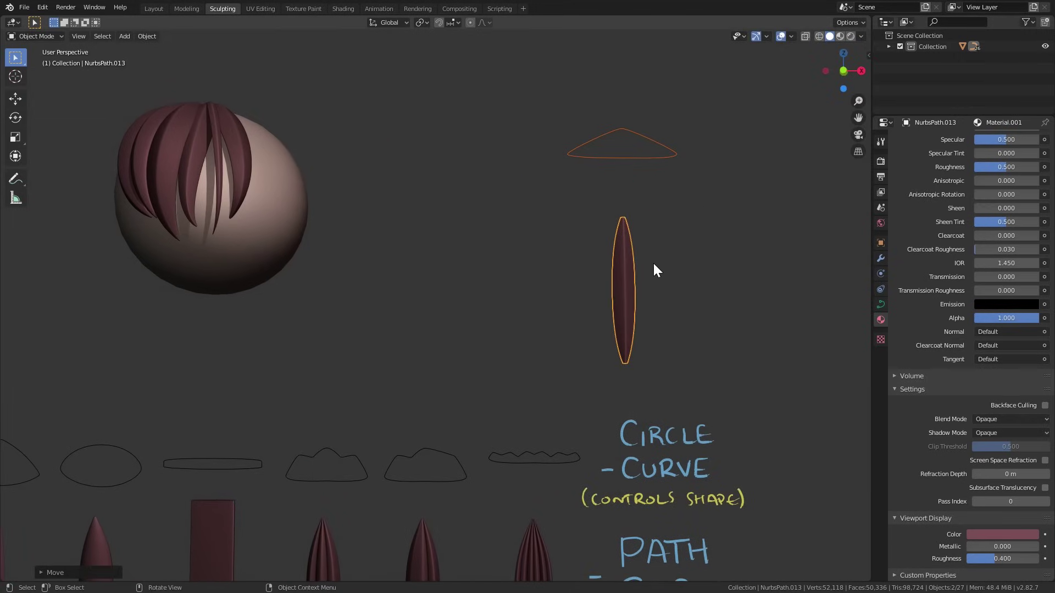
pyautogui.press('m')
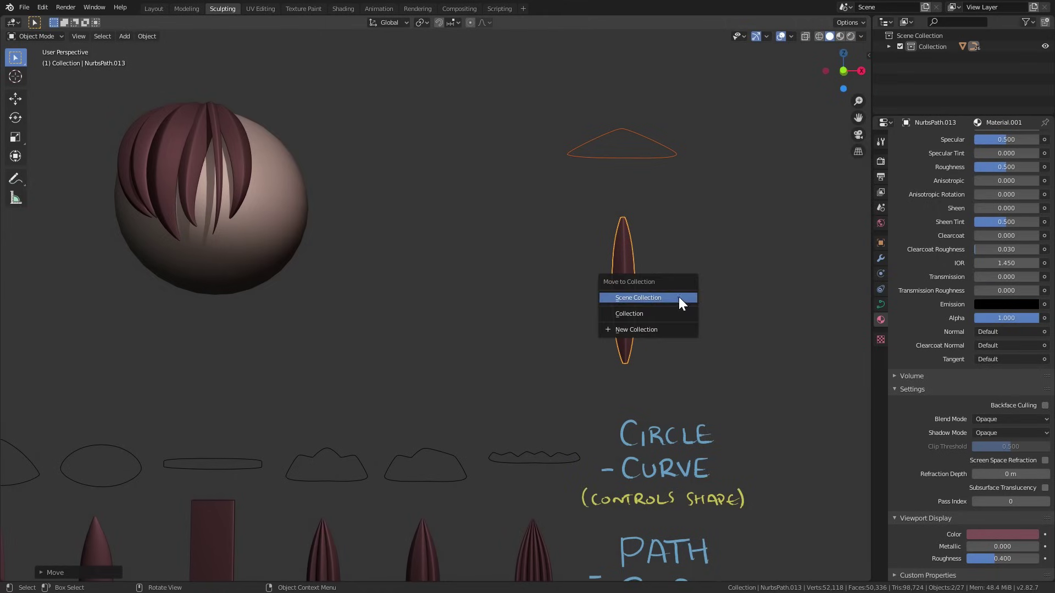
pyautogui.click(643, 315)
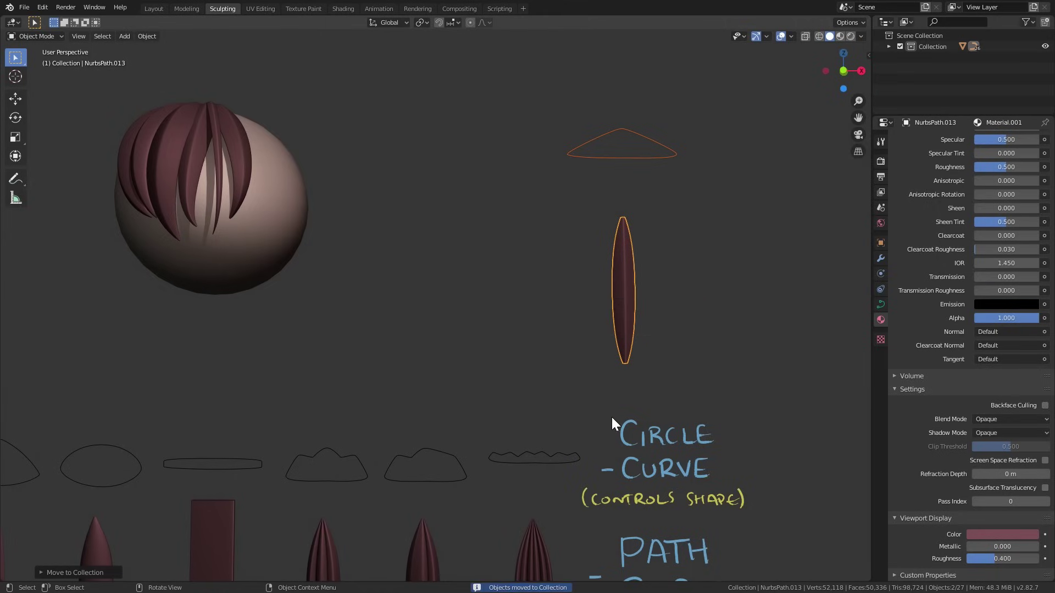
# Step: Move the new strand and its profile curve together into a new collection named "hair cntrl"
pyautogui.press('m')
pyautogui.click(645, 337)
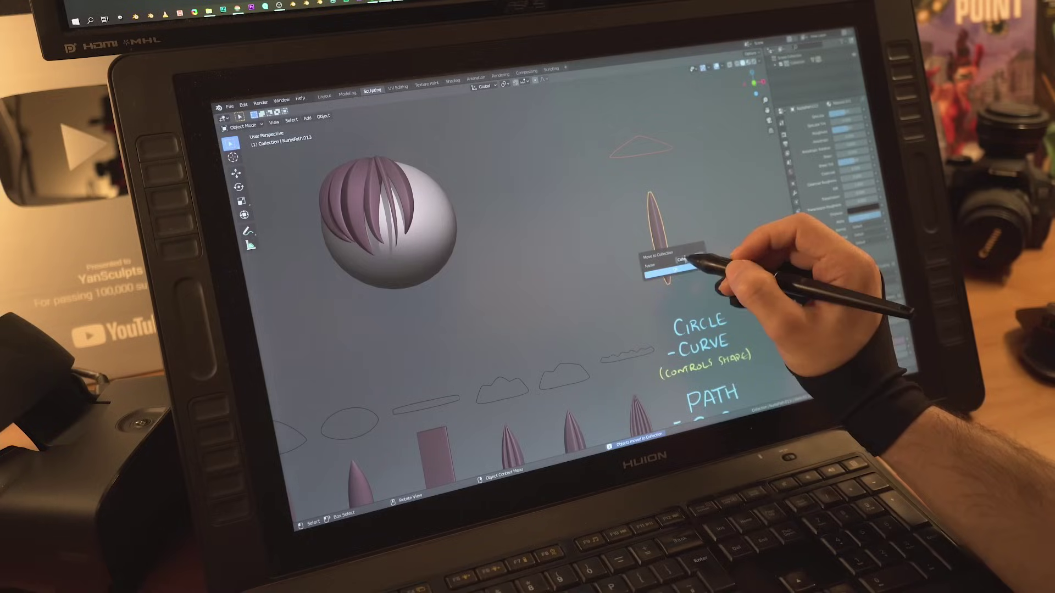
pyautogui.click(685, 259)
pyautogui.write('hair c')
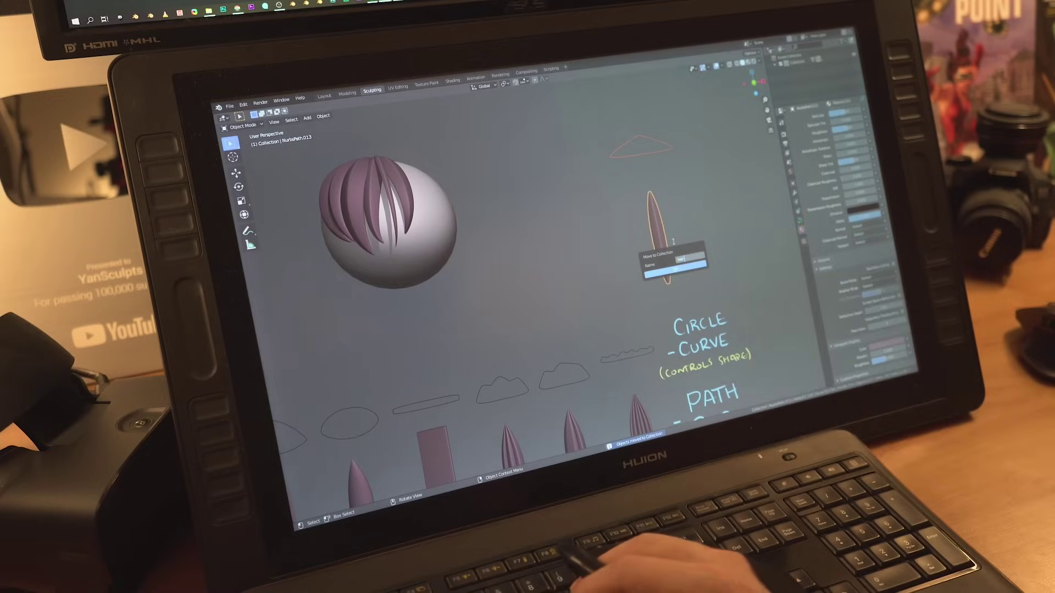
pyautogui.write('cntr')
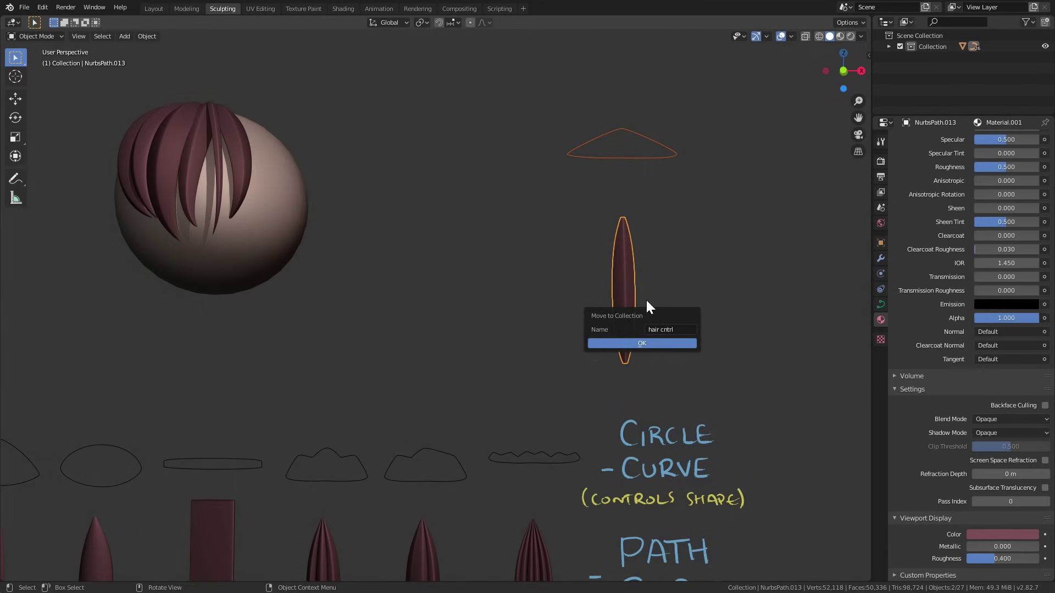
pyautogui.write('l')
pyautogui.click(642, 343)
# Step: Duplicate the new strand and place the copy beside the head next to the existing hair
pyautogui.keyDown('shift'); pyautogui.moveTo(638, 365); pyautogui.dragTo(657, 297, button='middle'); pyautogui.keyUp('shift')
pyautogui.keyDown('shift'); pyautogui.moveTo(663, 377); pyautogui.dragTo(652, 338, button='middle'); pyautogui.keyUp('shift')
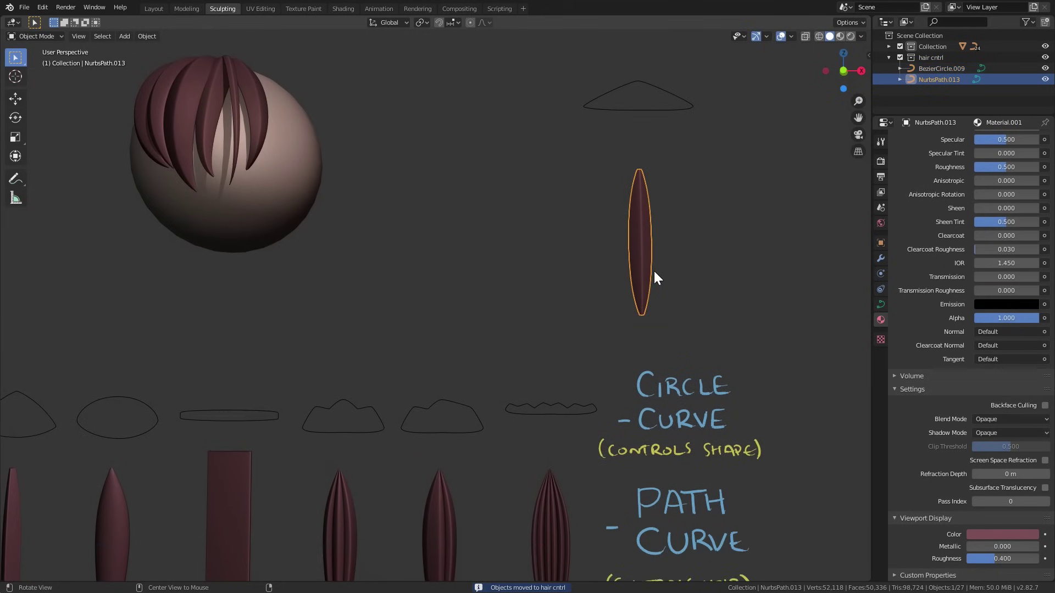
pyautogui.hotkey('shift', 'd')
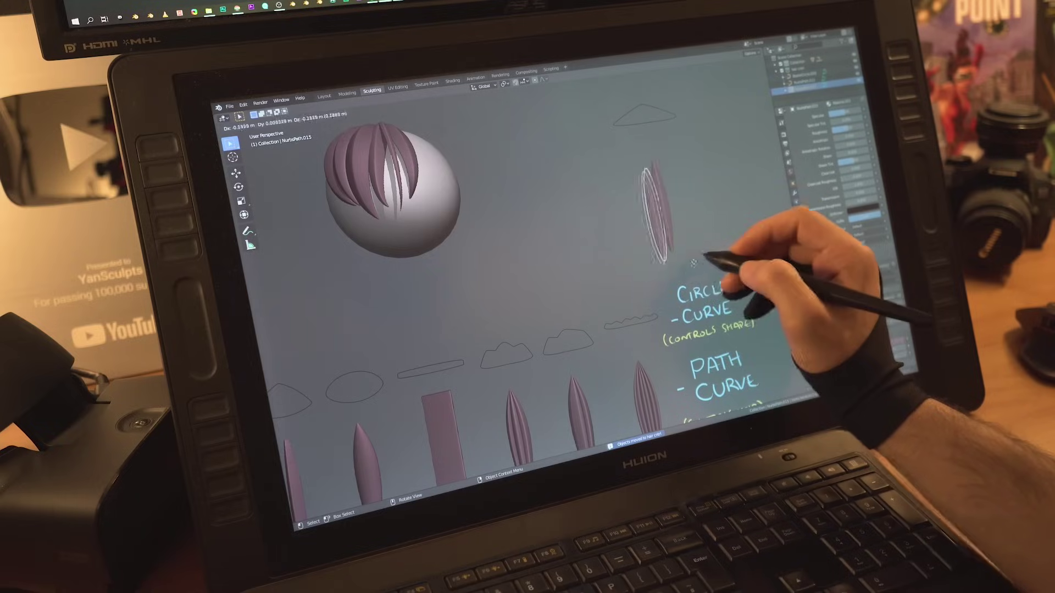
pyautogui.click(528, 255)
pyautogui.keyDown('shift'); pyautogui.moveTo(528, 257); pyautogui.dragTo(591, 292, button='middle'); pyautogui.keyUp('shift')
pyautogui.moveTo(560, 251); pyautogui.dragTo(589, 272, button='middle')
pyautogui.press('g')
pyautogui.click(529, 246)
# Step: Rotate the duplicated strand freely and reposition it so it leans against the side of the head
pyautogui.press('r')
pyautogui.press('r')
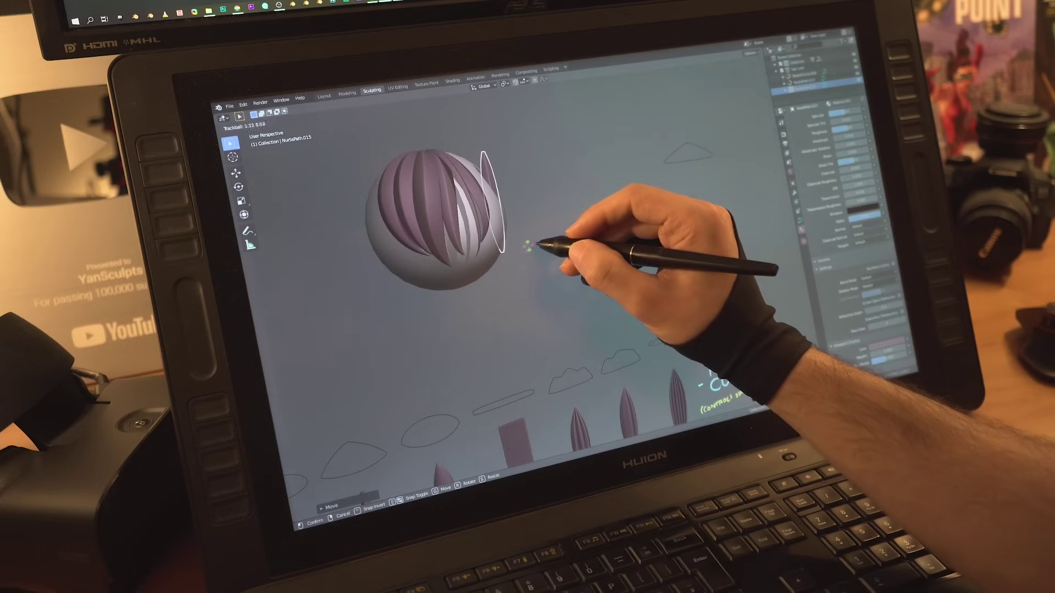
pyautogui.click(551, 240)
pyautogui.press('r')
pyautogui.click(565, 203)
pyautogui.press('g')
pyautogui.click(574, 185)
# Step: Enter Edit Mode on the duplicated strand and move its upper control points to follow the head's curve
pyautogui.press('Tab')
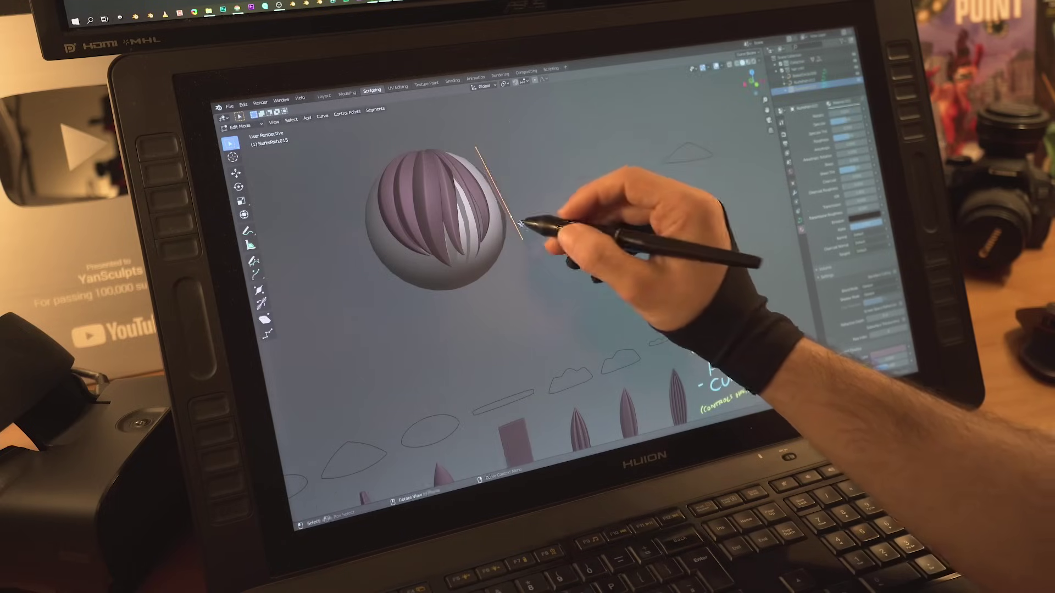
pyautogui.keyDown('shift'); pyautogui.moveTo(521, 222); pyautogui.dragTo(562, 234, button='middle'); pyautogui.keyUp('shift')
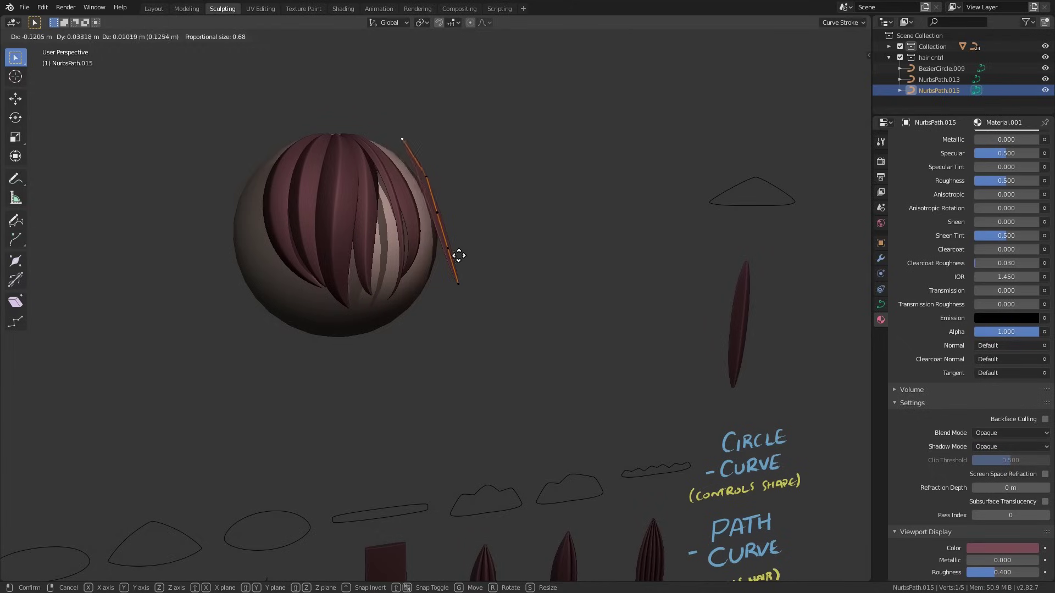
pyautogui.click(435, 254)
pyautogui.press('g')
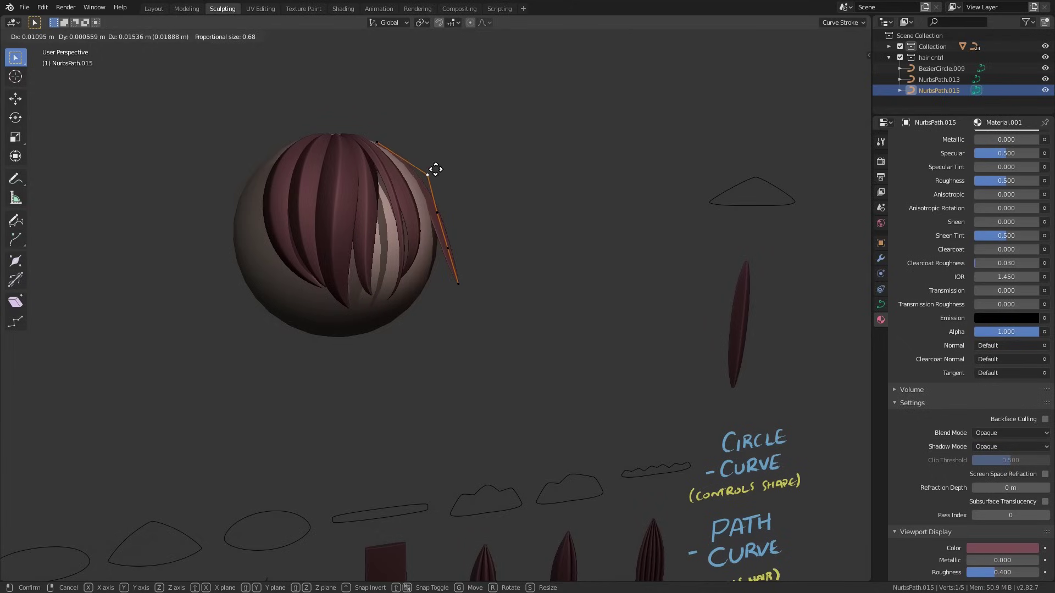
pyautogui.click(437, 211)
pyautogui.click(437, 210)
pyautogui.press('g')
pyautogui.click(455, 211)
# Step: Move the strand's lower control points so it wraps around the side of the head and its tip curves inward
pyautogui.moveTo(474, 287)
pyautogui.keyDown('alt'); pyautogui.mouseDown()
pyautogui.moveTo(370, 308)
pyautogui.moveTo(493, 296)
pyautogui.moveTo(487, 341)
pyautogui.moveTo(489, 297)
pyautogui.mouseUp(); pyautogui.keyUp('alt')
pyautogui.press('g')
pyautogui.click(401, 323)
pyautogui.press('g')
pyautogui.click(468, 286)
pyautogui.click(489, 318)
pyautogui.press('g')
pyautogui.click(501, 338)
pyautogui.keyDown('alt'); pyautogui.keyDown('shift'); pyautogui.moveTo(549, 333); pyautogui.dragTo(554, 284); pyautogui.keyUp('shift'); pyautogui.keyUp('alt')
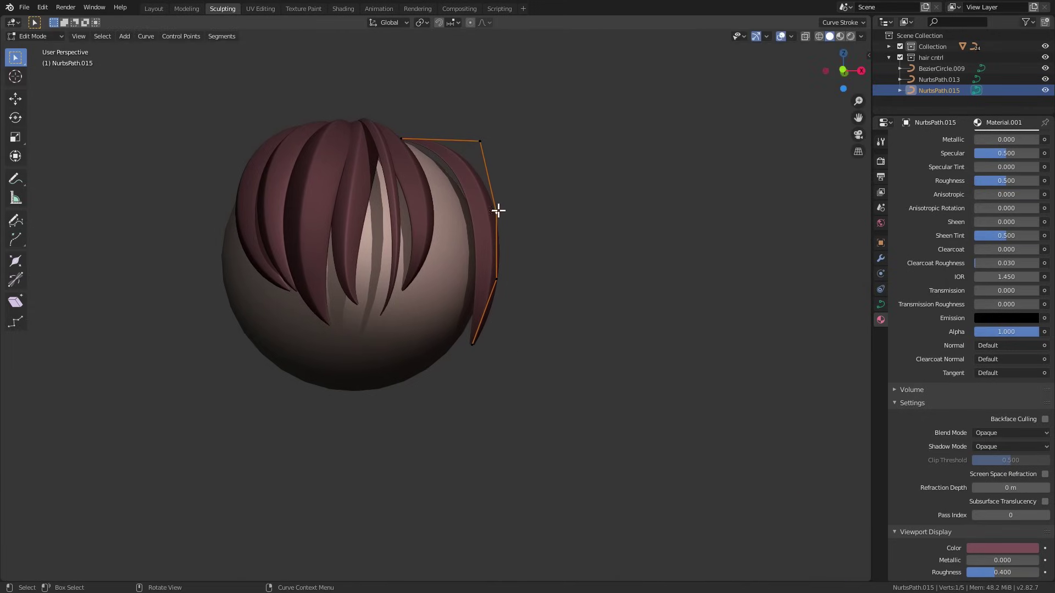
# Step: Adjust the tilt of individual control points along the duplicated strand to twist it slightly against the head
pyautogui.click(552, 227)
pyautogui.keyDown('alt'); pyautogui.moveTo(552, 227); pyautogui.dragTo(571, 289); pyautogui.keyUp('alt')
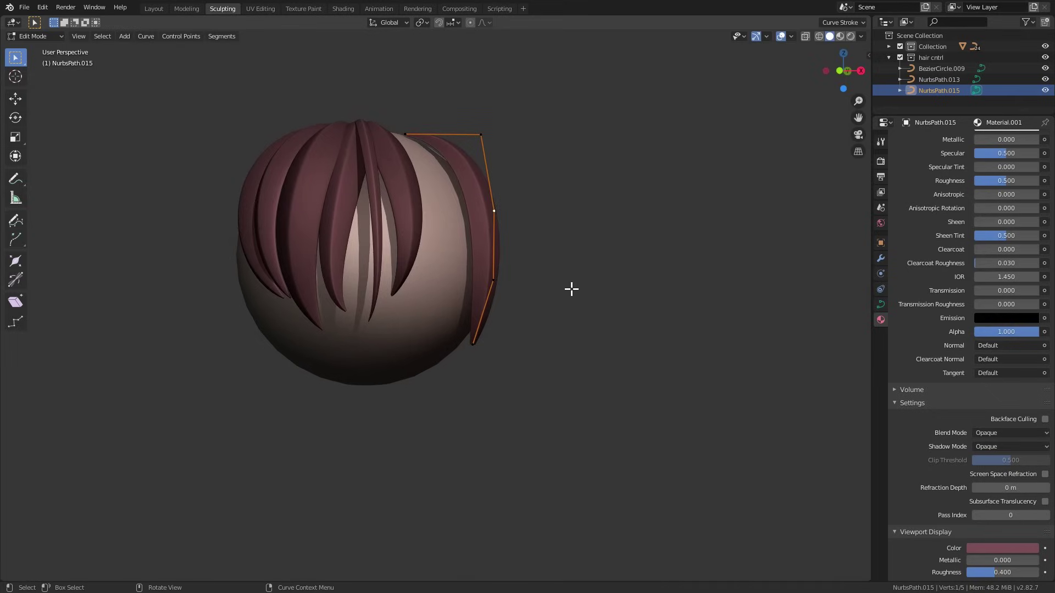
pyautogui.click(580, 210)
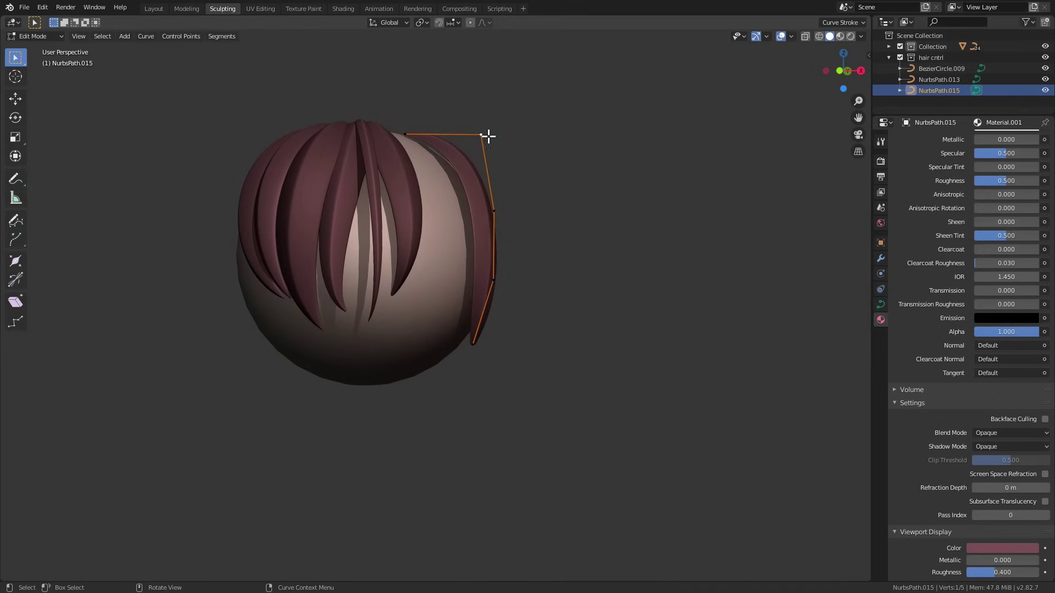
pyautogui.click(530, 126)
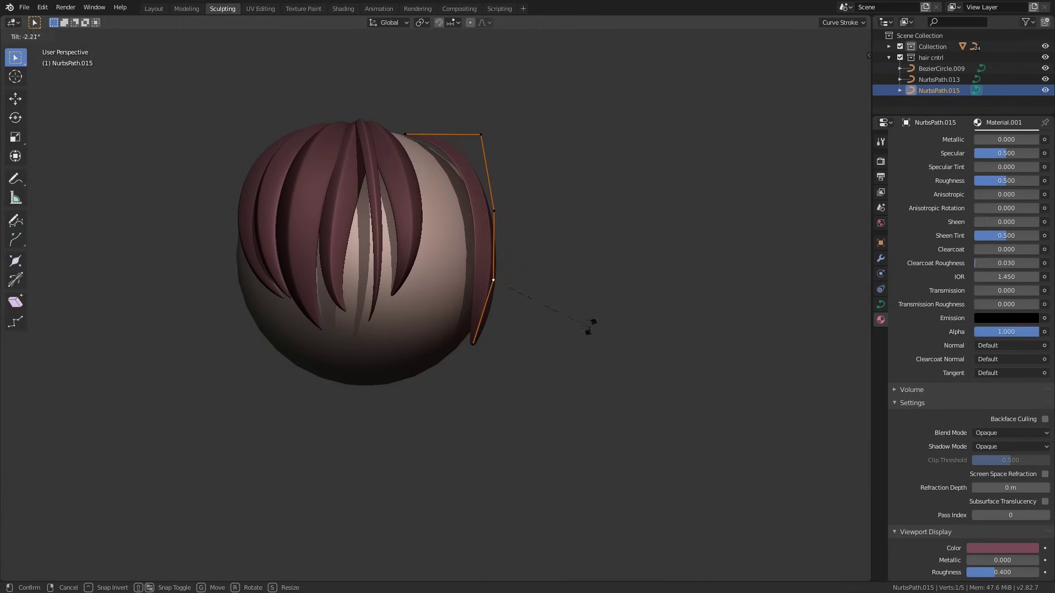
pyautogui.click(553, 258)
pyautogui.keyDown('alt'); pyautogui.moveTo(553, 259); pyautogui.dragTo(597, 343); pyautogui.keyUp('alt')
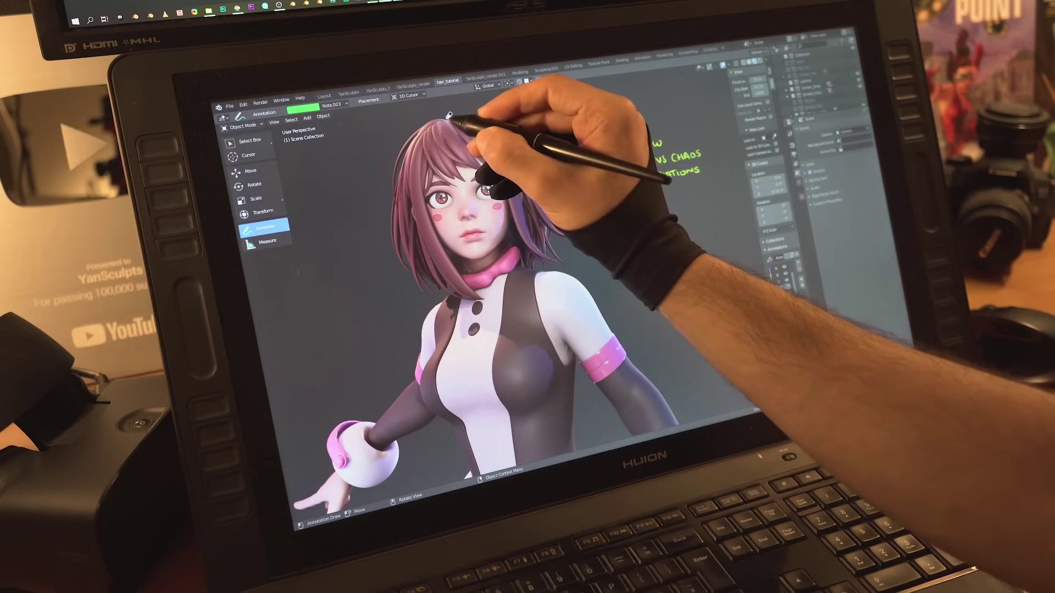
# Step: Annotate the finished character's hair flow with green curves and arrows, and erase those annotations
pyautogui.moveTo(450, 115); pyautogui.dragTo(471, 137)
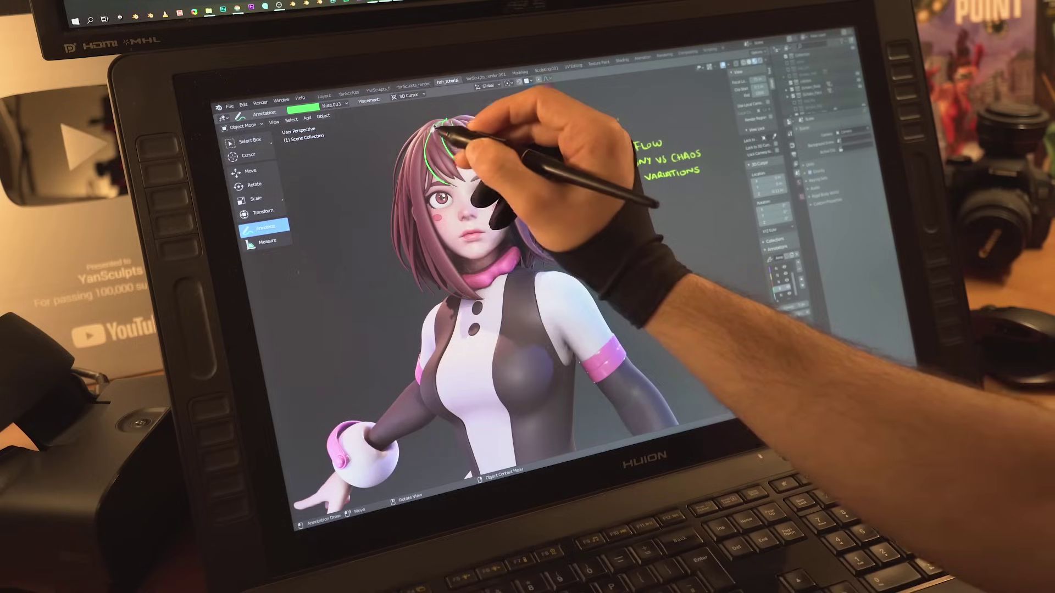
pyautogui.moveTo(316, 61); pyautogui.dragTo(305, 286)
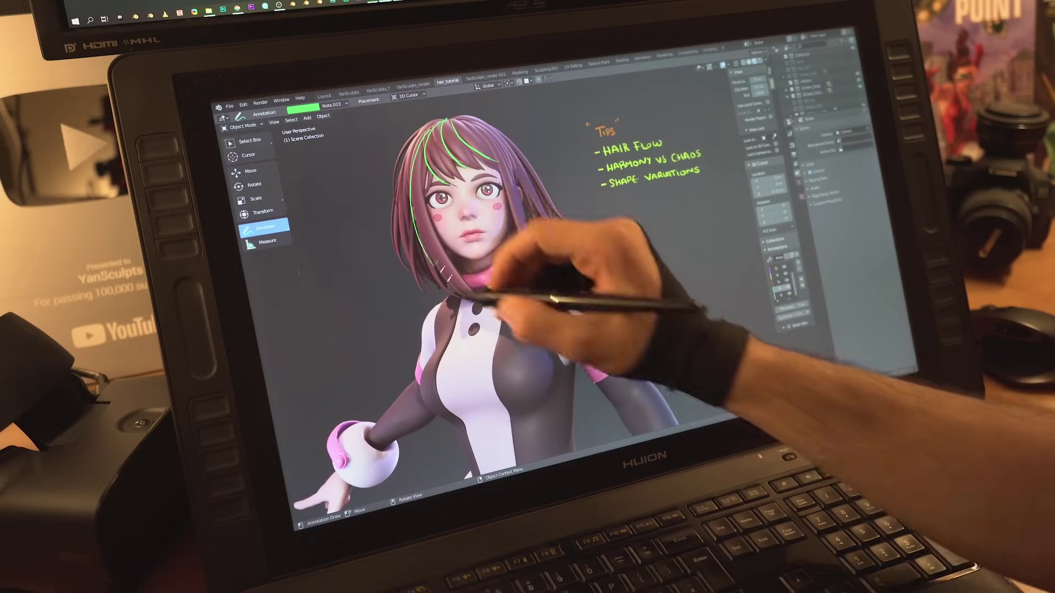
pyautogui.moveTo(264, 132); pyautogui.dragTo(311, 292)
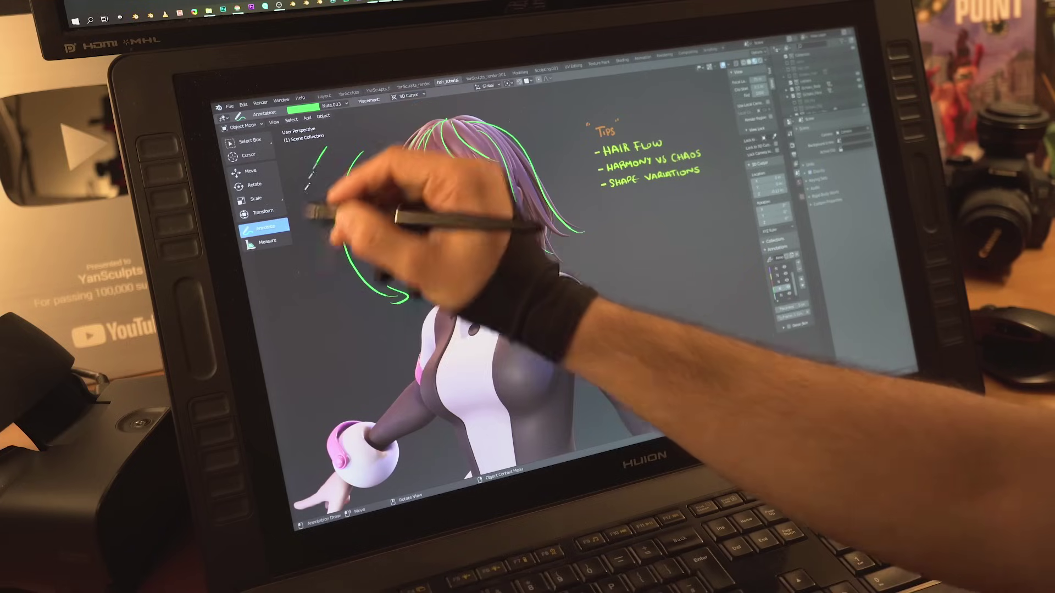
pyautogui.moveTo(149, 77)
pyautogui.mouseDown()
pyautogui.moveTo(129, 338)
pyautogui.moveTo(159, 338)
pyautogui.mouseUp()
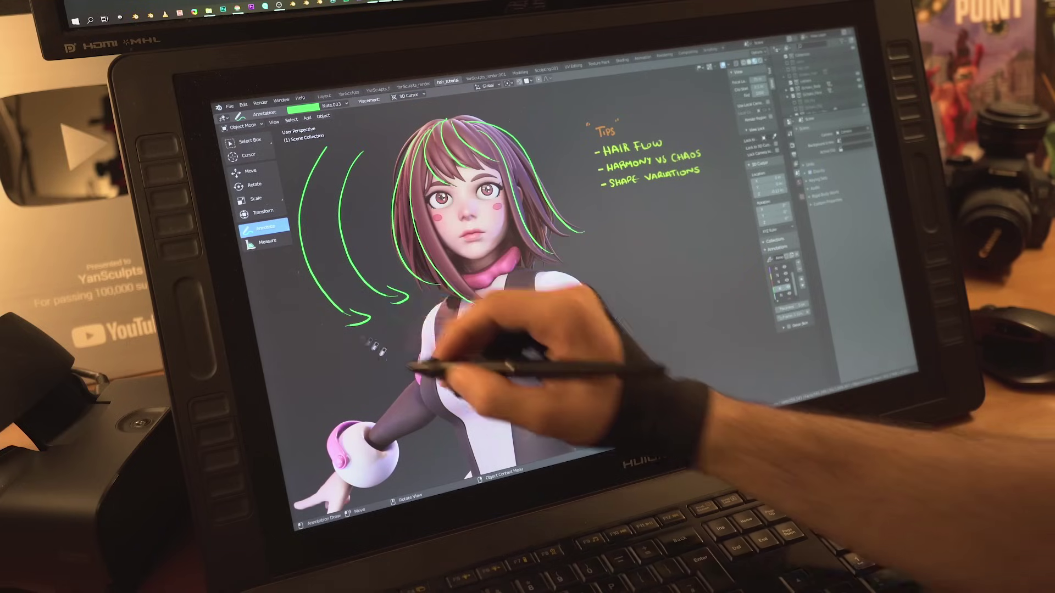
pyautogui.click(580, 242)
pyautogui.moveTo(555, 242)
pyautogui.mouseDown()
pyautogui.moveTo(527, 147)
pyautogui.moveTo(438, 273)
pyautogui.moveTo(352, 173)
pyautogui.mouseUp()
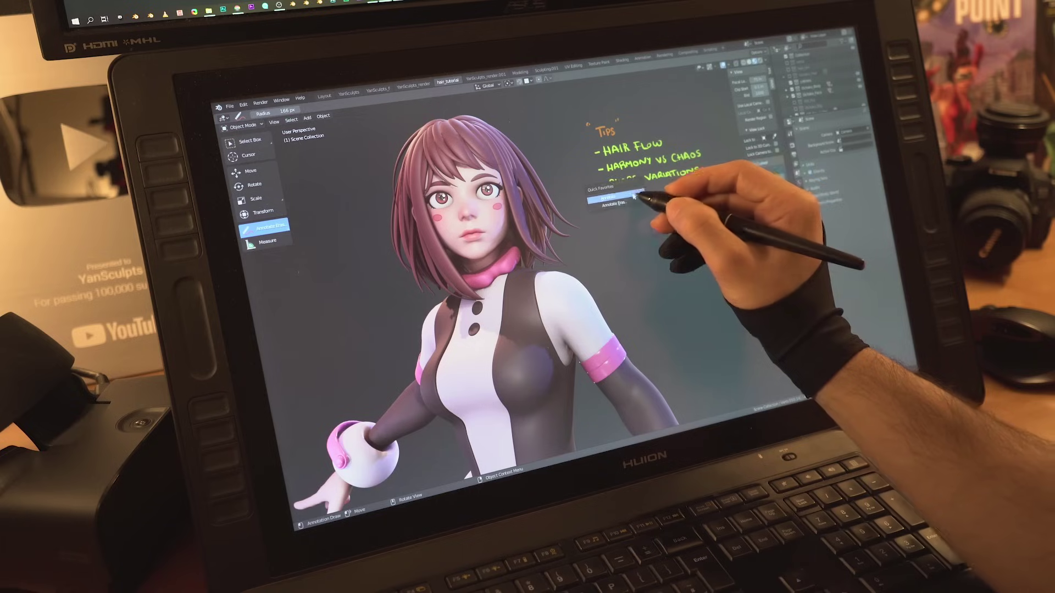
# Step: Outline both sides of the character's hair with green annotation strokes and erase the outlines
pyautogui.click(634, 196)
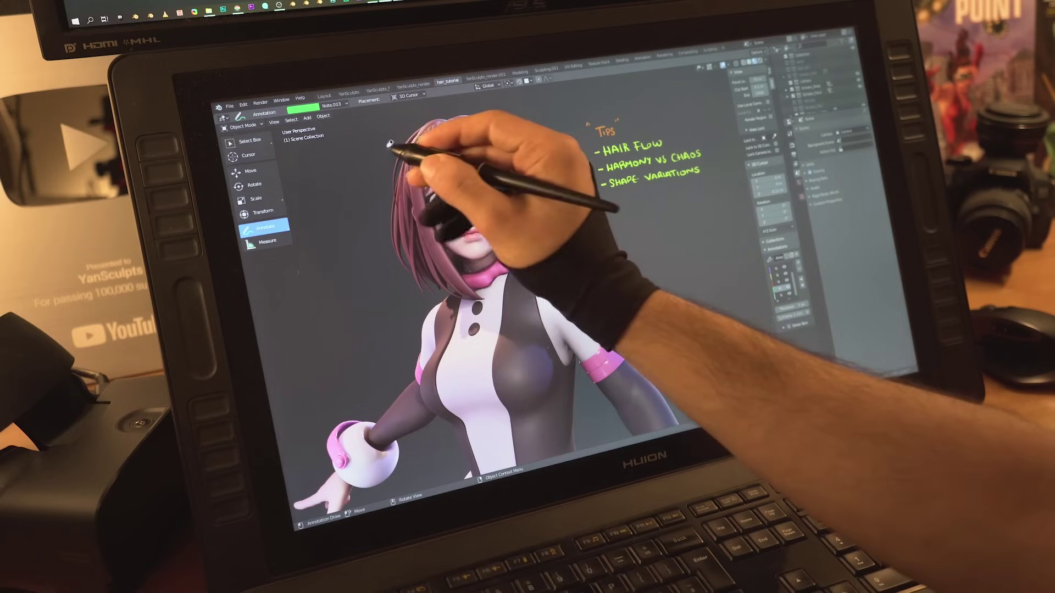
pyautogui.moveTo(389, 145); pyautogui.dragTo(442, 293)
pyautogui.moveTo(497, 127); pyautogui.dragTo(567, 221)
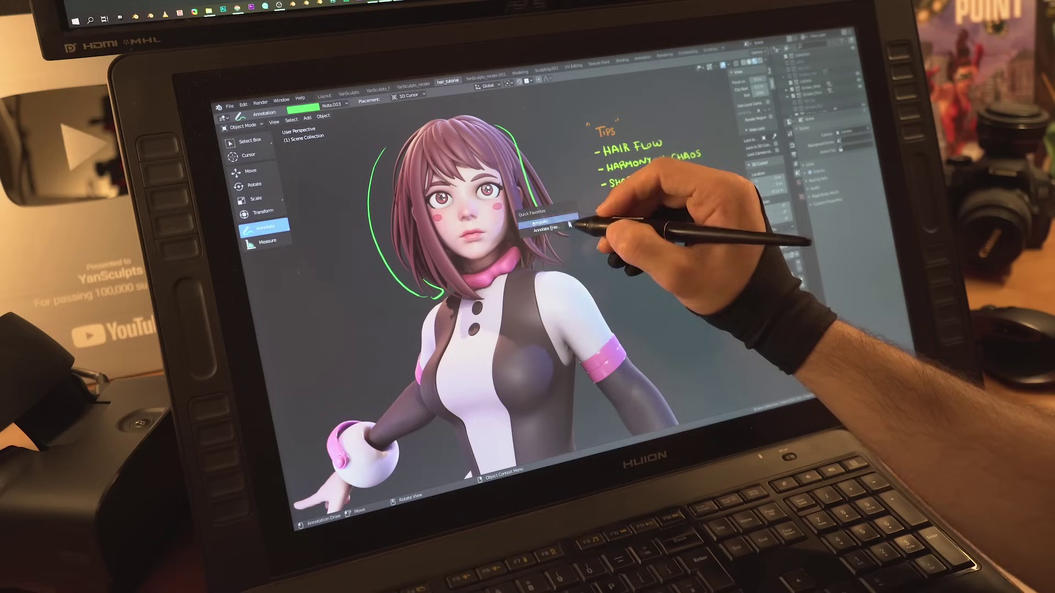
pyautogui.moveTo(560, 230)
pyautogui.mouseDown()
pyautogui.moveTo(432, 153)
pyautogui.moveTo(484, 298)
pyautogui.mouseUp()
pyautogui.press('q')
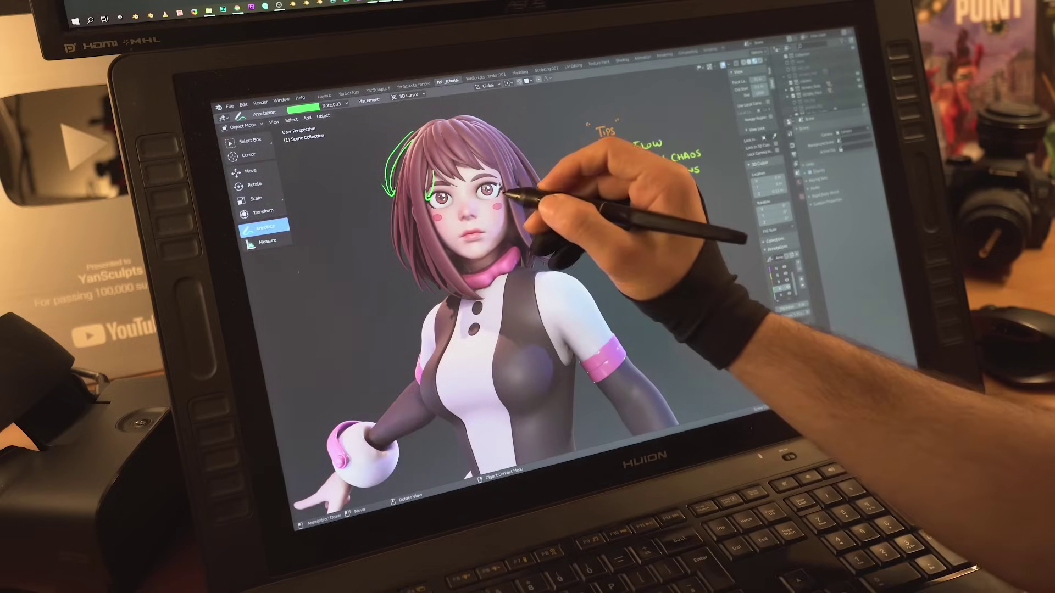
# Step: Erase the green annotation strokes beside the crown and around the character's eye with the Annotate Eraser
pyautogui.press('q')
pyautogui.click(459, 192)
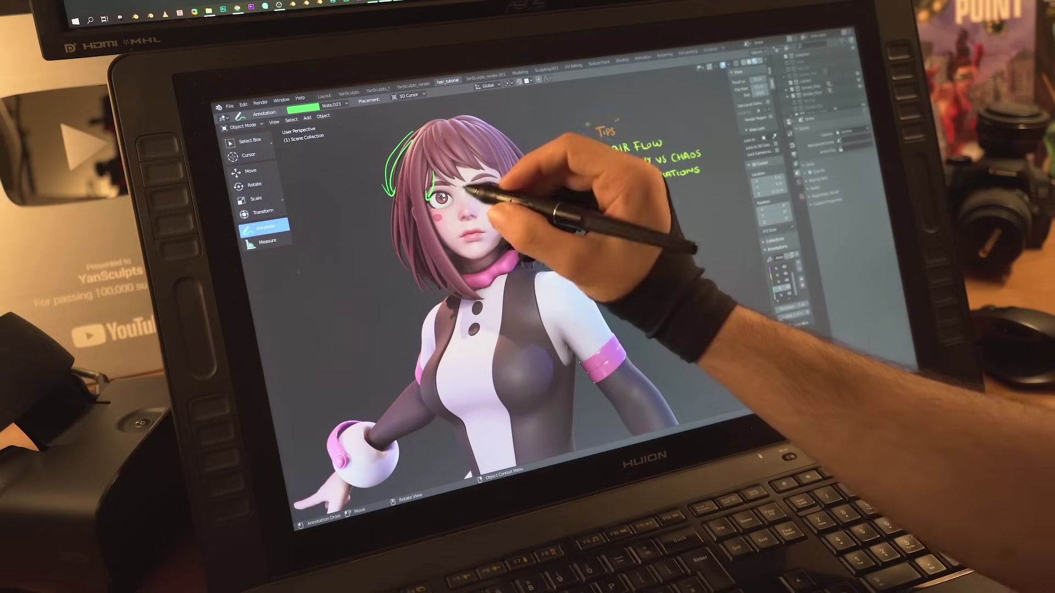
pyautogui.press('q')
pyautogui.click(468, 195)
pyautogui.moveTo(452, 191); pyautogui.dragTo(487, 207)
pyautogui.press('q')
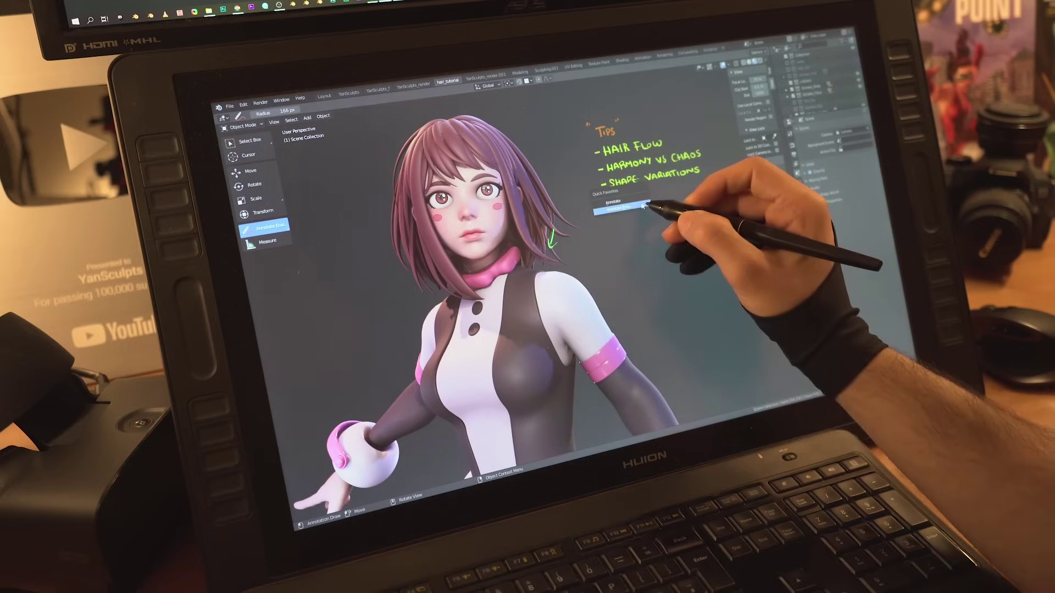